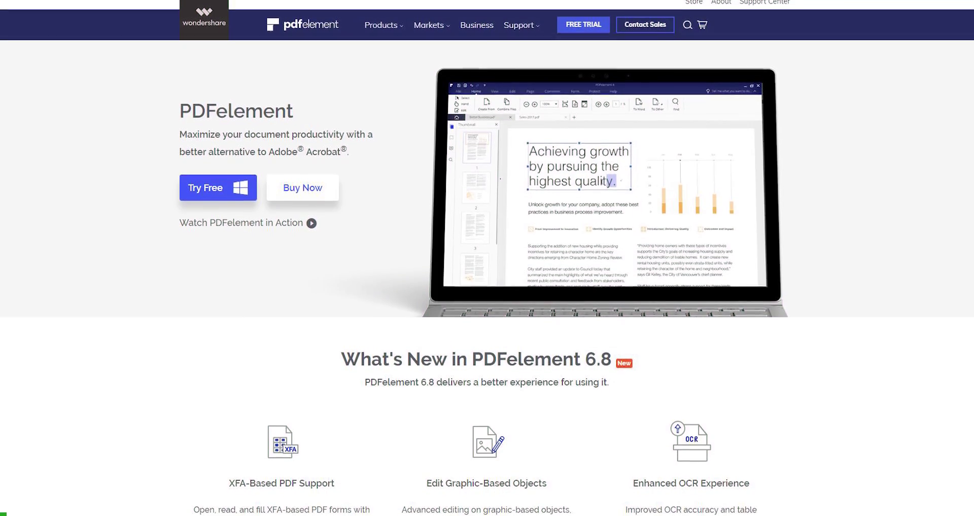
Scroll down through the PDFelement feature overview and the Templates page grid
scroll(487, 258, down, 4)
scroll(487, 258, down, 7)
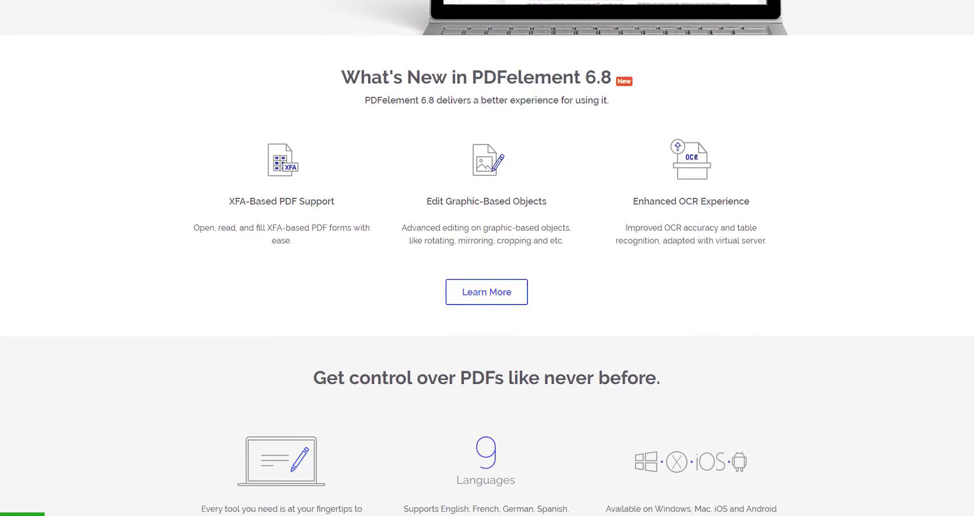
scroll(487, 258, down, 2)
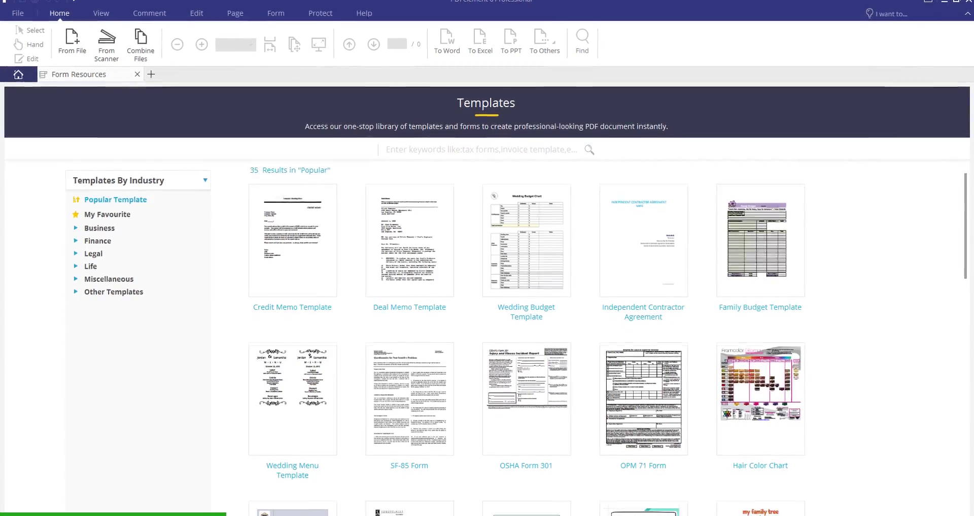
scroll(487, 304, down, 3)
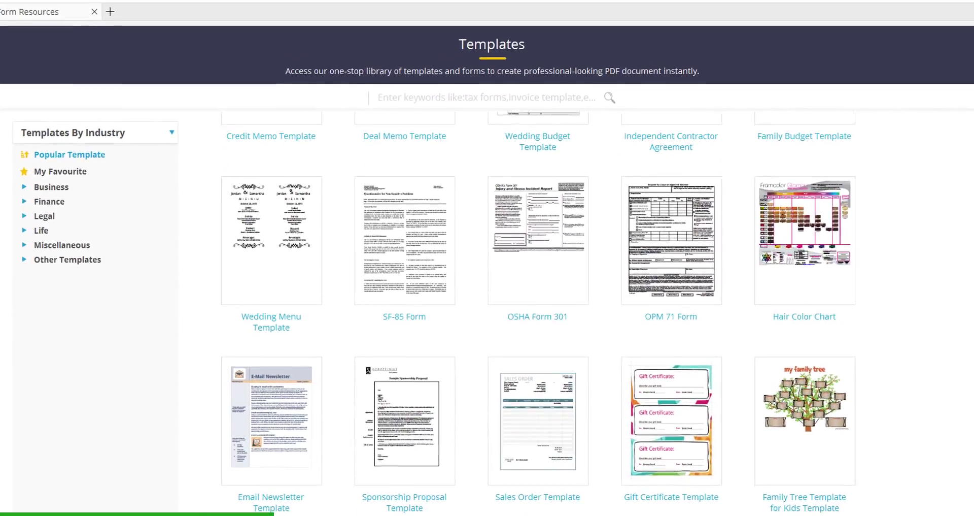
scroll(487, 304, down, 3)
scroll(487, 305, down, 1)
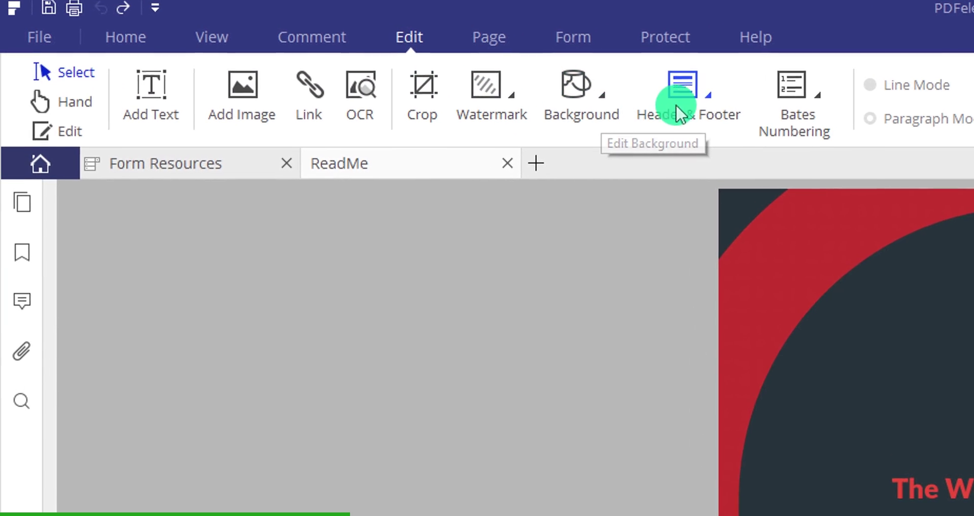
Add white text reading 'Many Cool Features' below the page title
click(153, 106)
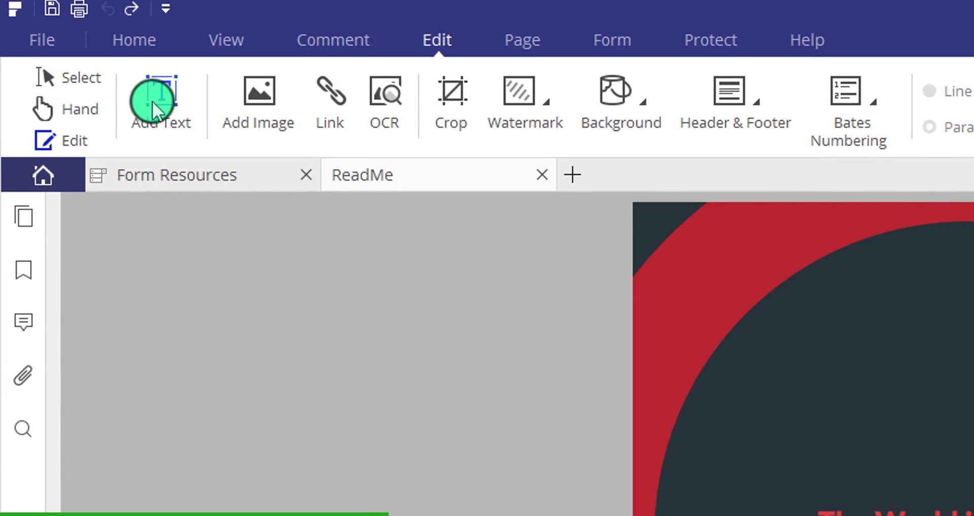
click(414, 304)
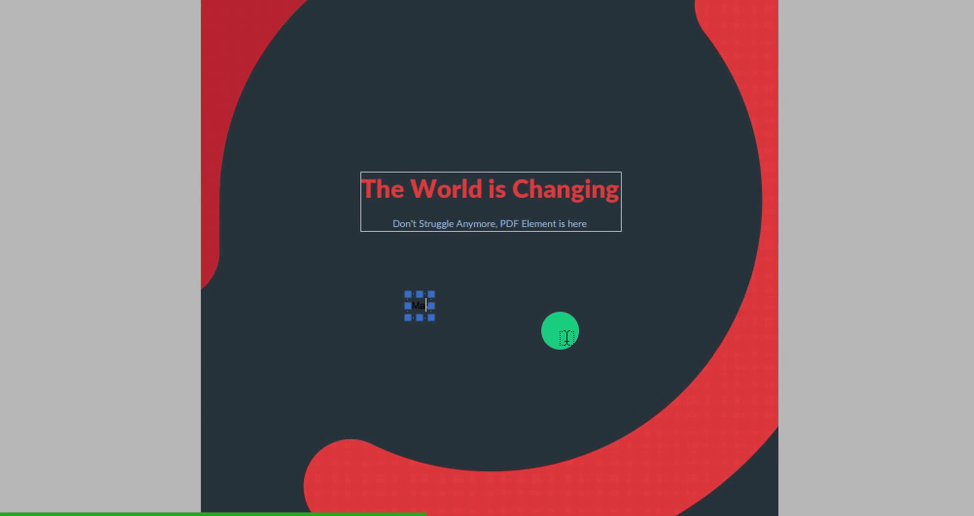
text(Many Cool Features)
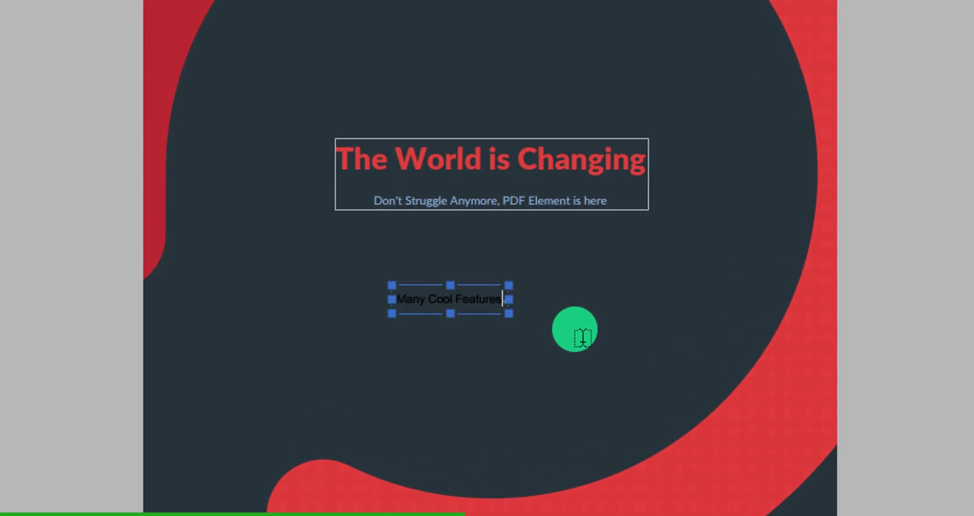
click(941, 115)
click(915, 184)
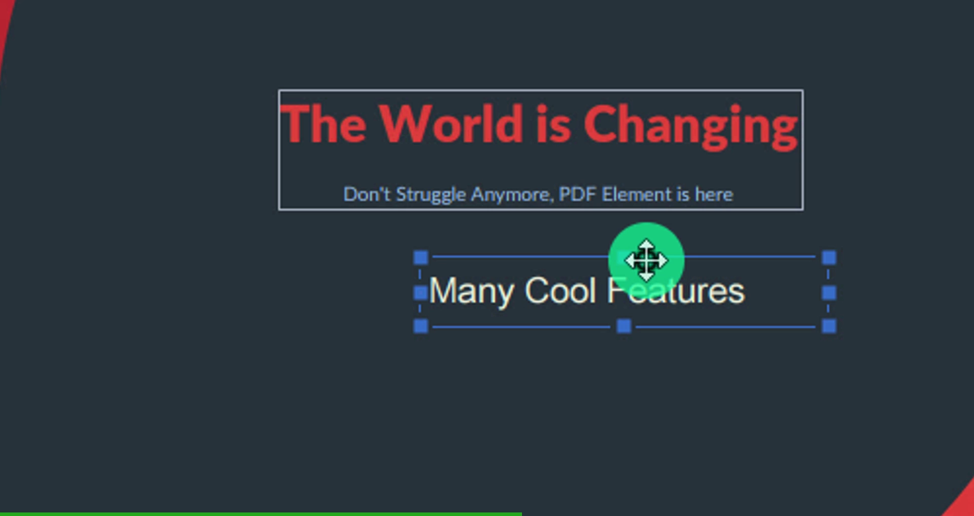
Move the text just beneath the subtitle, then bring up the Word conversion options
drag(646, 259, 561, 216)
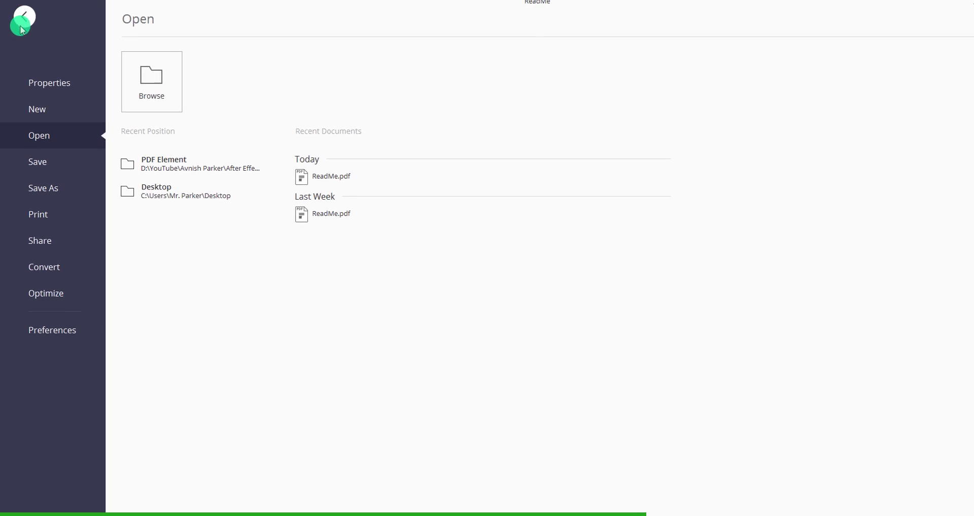
click(65, 192)
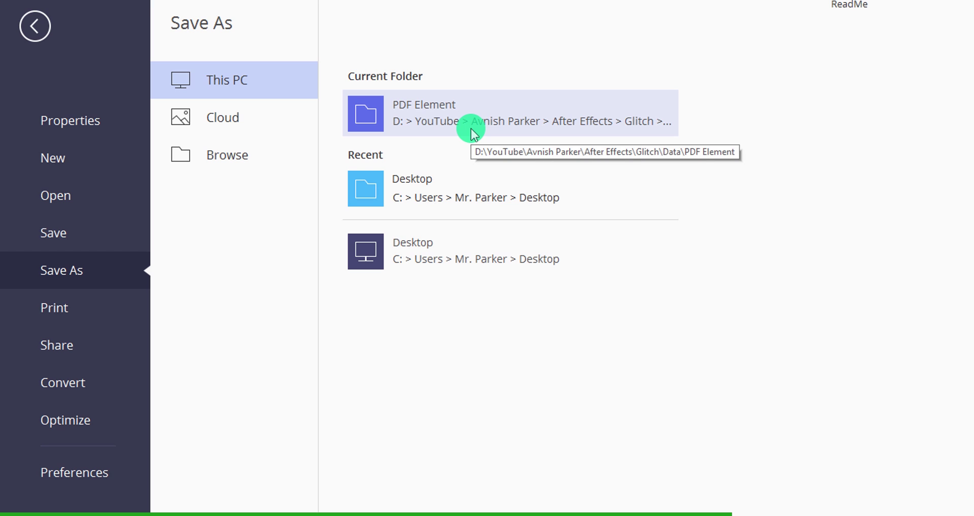
click(101, 382)
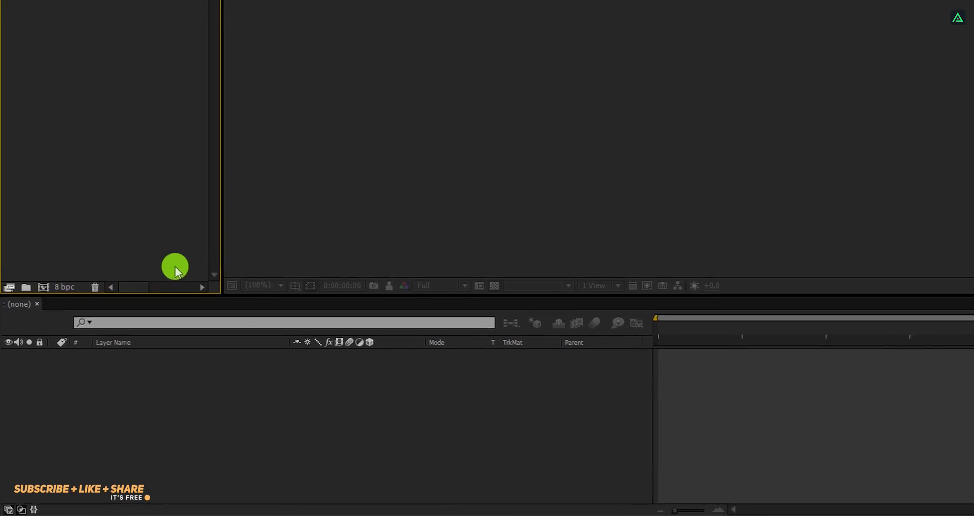
Create a 1920×1080, 30 fps composition named Brush_Stroke_Animation
click(47, 268)
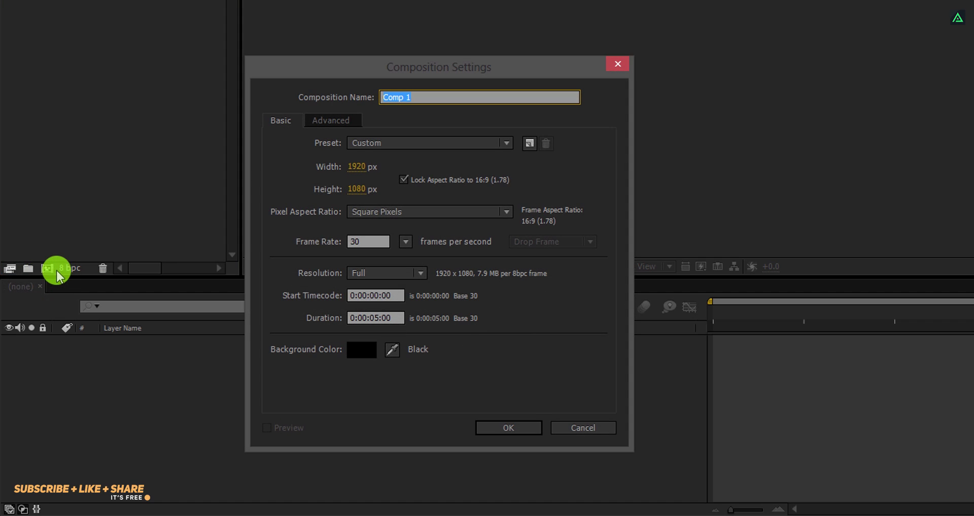
text(Brush_Stroke_Animation)
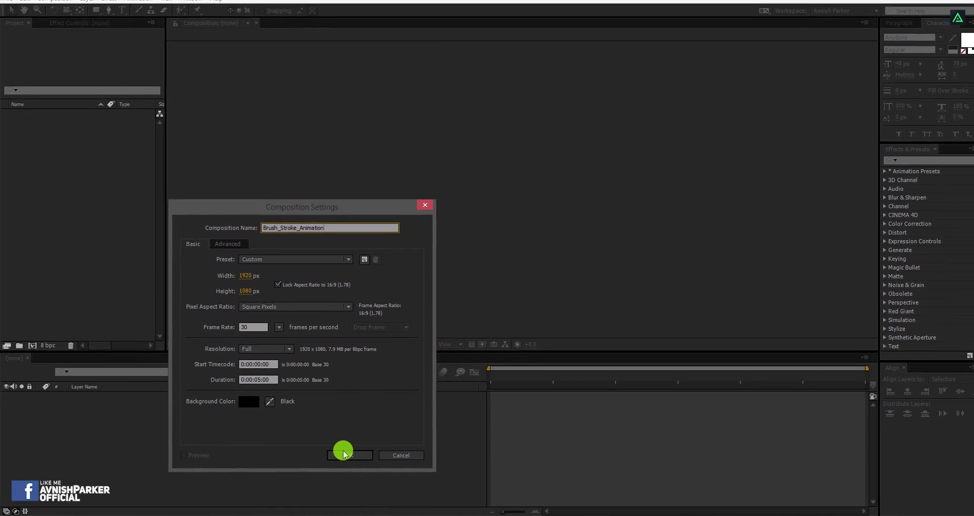
click(344, 453)
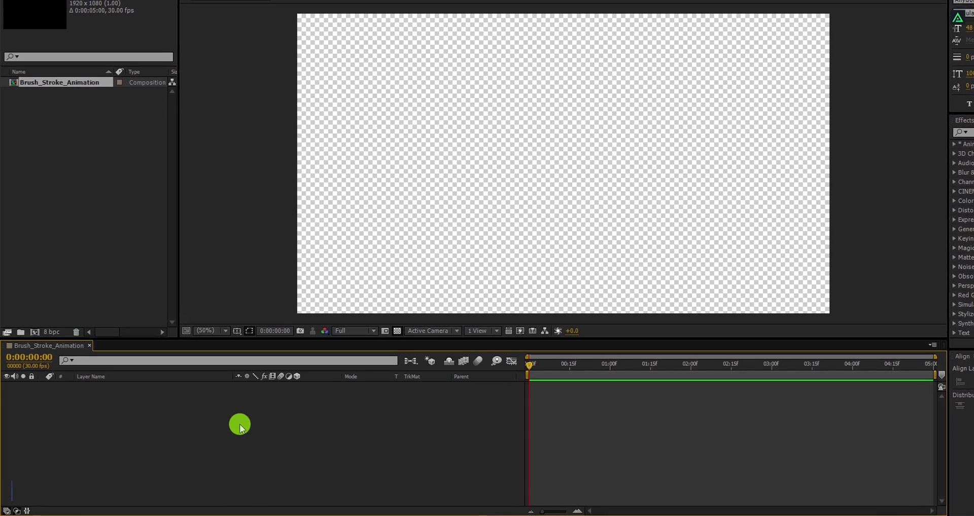
Add a full-frame solid named Background in off-white F2F2F2
right_click(240, 426)
mouse_move(270, 306)
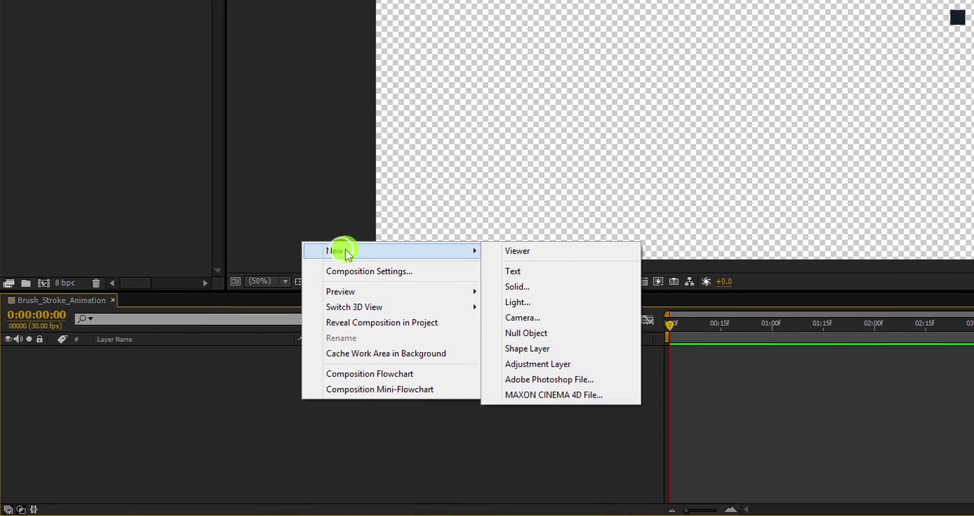
click(541, 289)
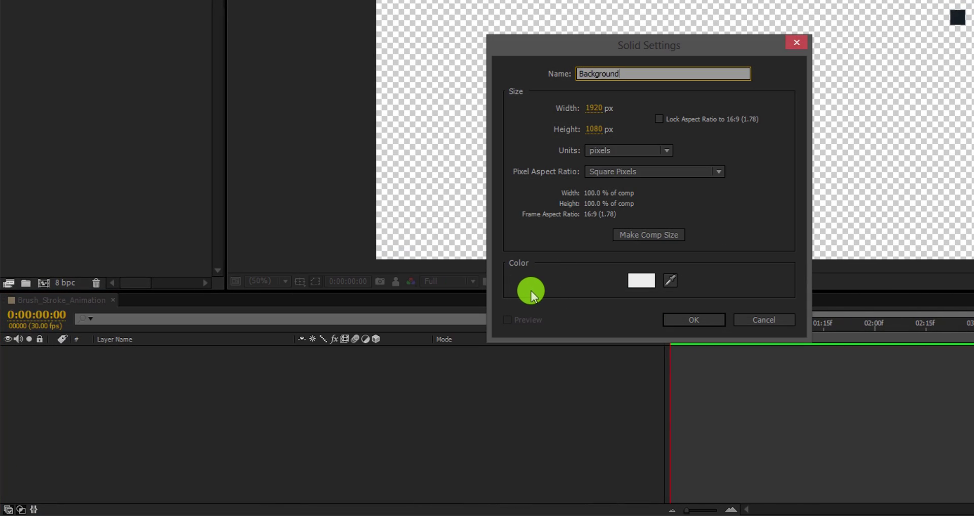
click(638, 280)
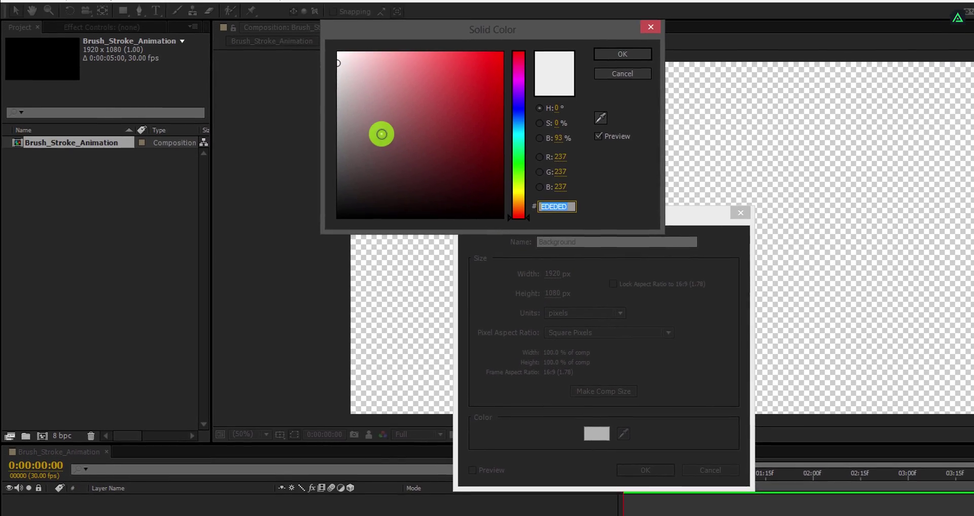
drag(392, 60, 347, 6)
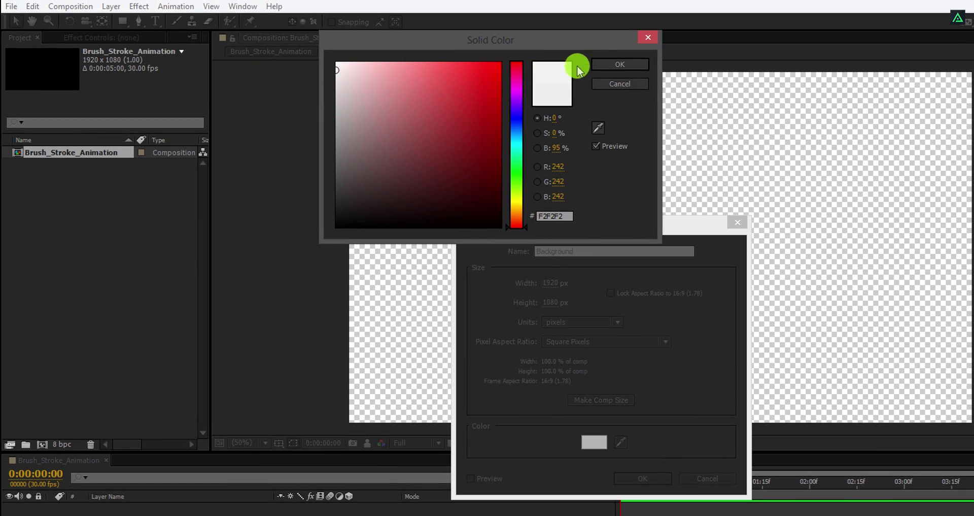
click(604, 65)
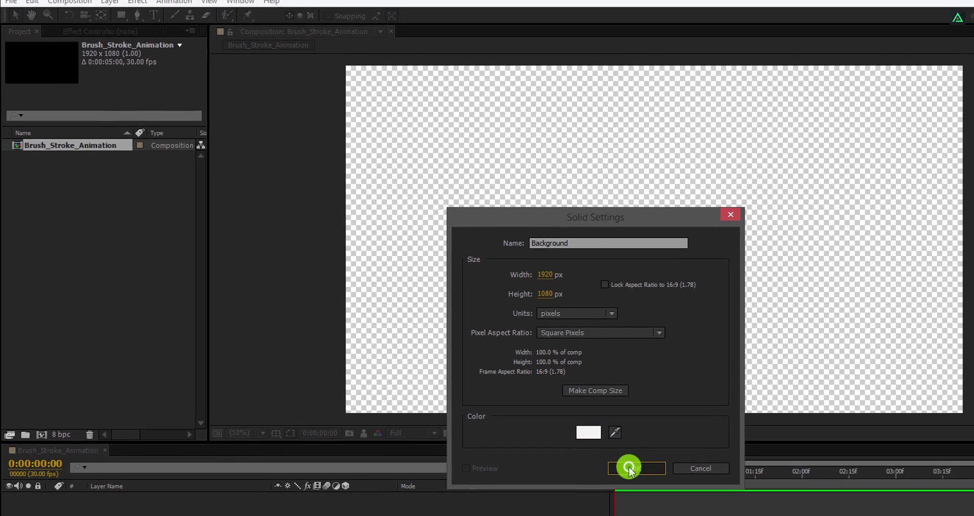
click(643, 478)
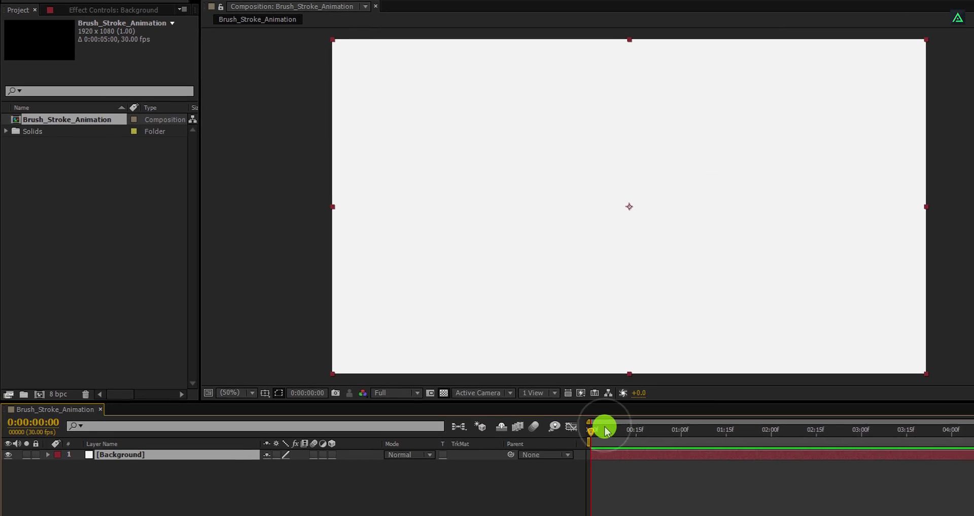
Import Brush_Stroke_001.png into the project and place it above Background in the timeline
click(52, 510)
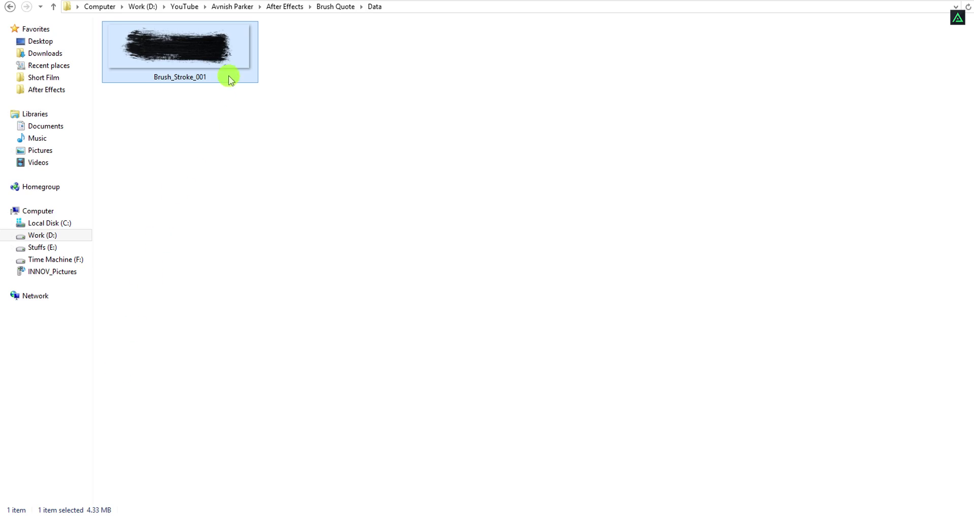
mouse_move(229, 78)
mouse_down()
mouse_move(183, 155)
mouse_move(57, 500)
mouse_move(115, 370)
mouse_move(137, 202)
mouse_up()
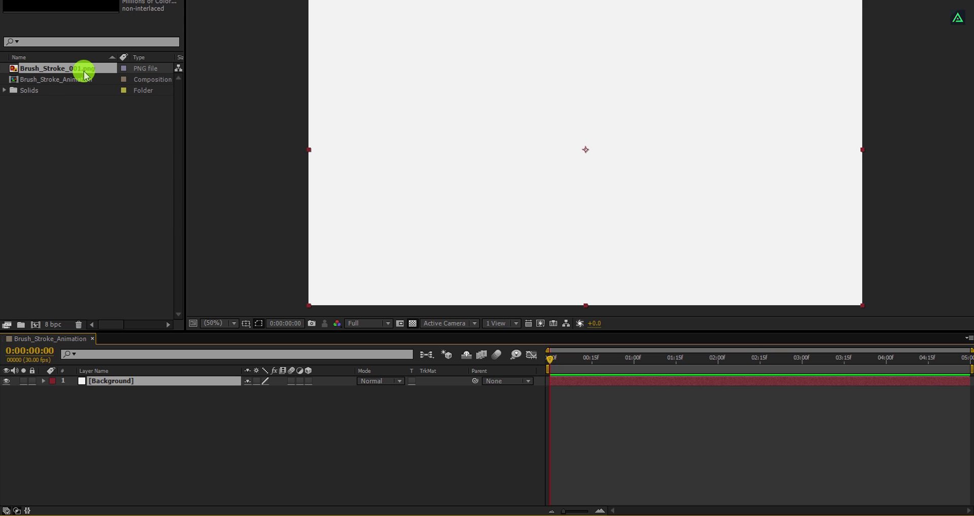
drag(93, 232, 109, 382)
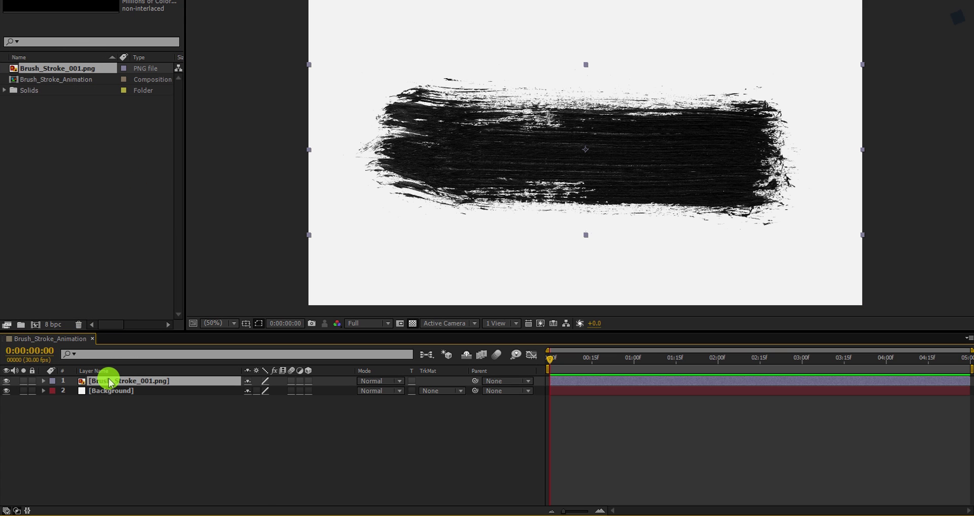
click(156, 412)
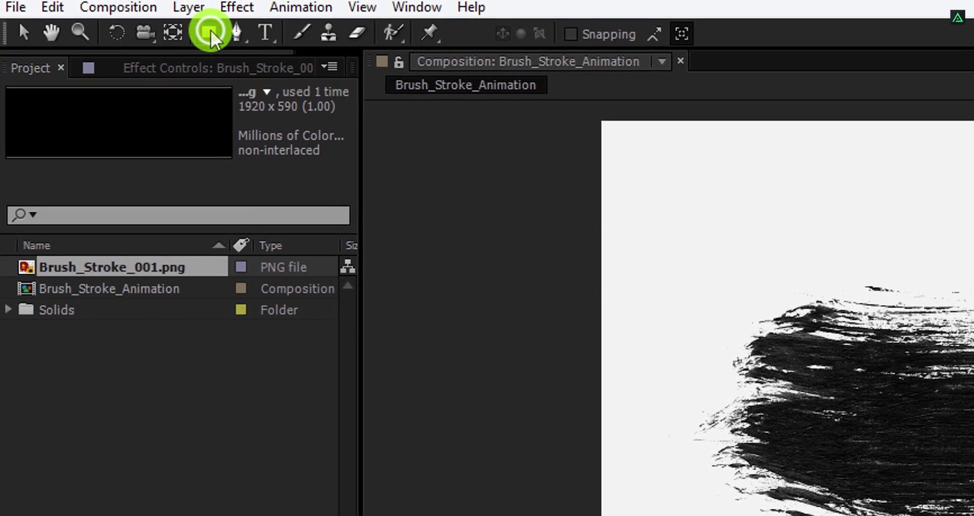
Choose the Rectangle Tool and set its fill to solid black (000000)
click(210, 31)
click(397, 35)
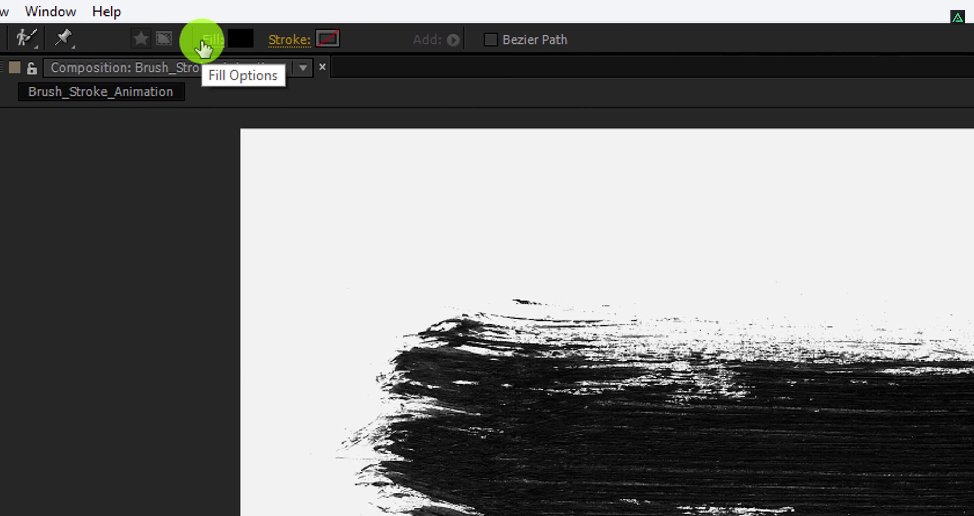
click(202, 41)
click(248, 115)
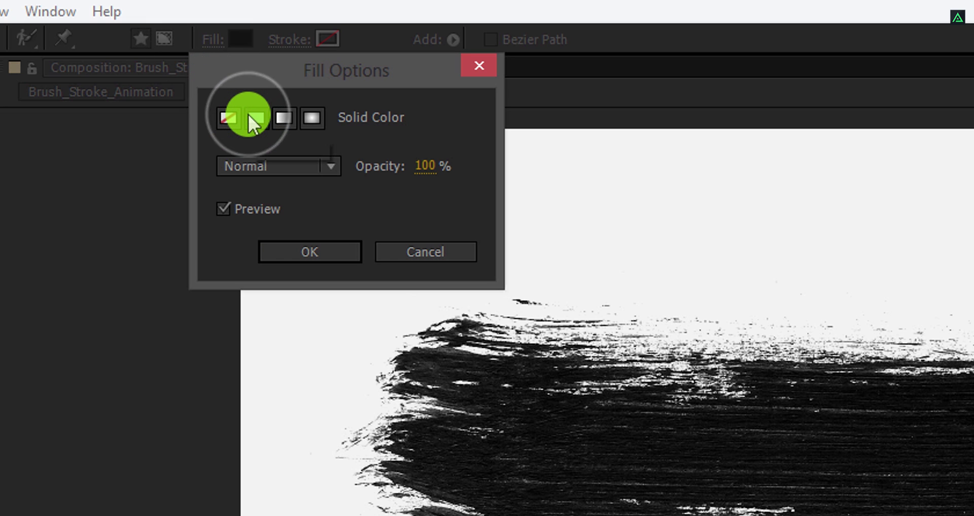
click(302, 247)
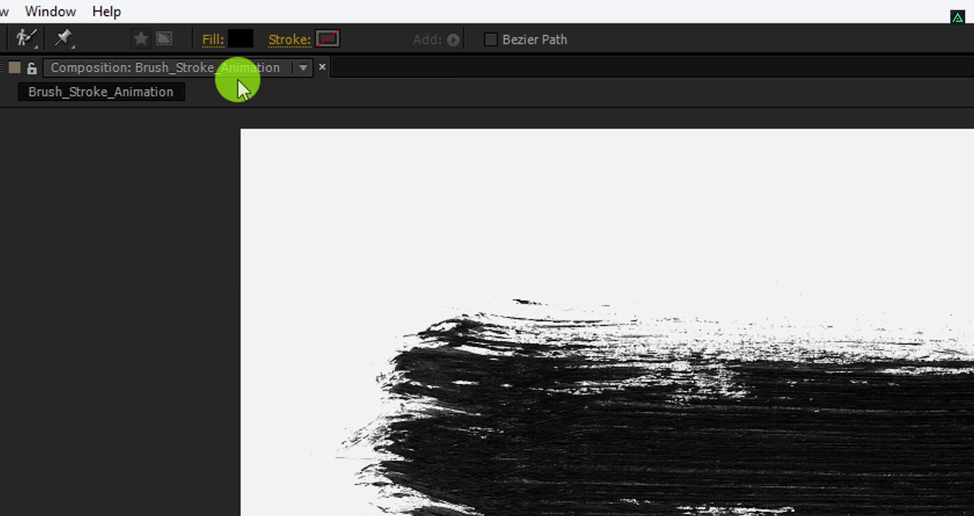
click(238, 34)
drag(231, 286, 207, 415)
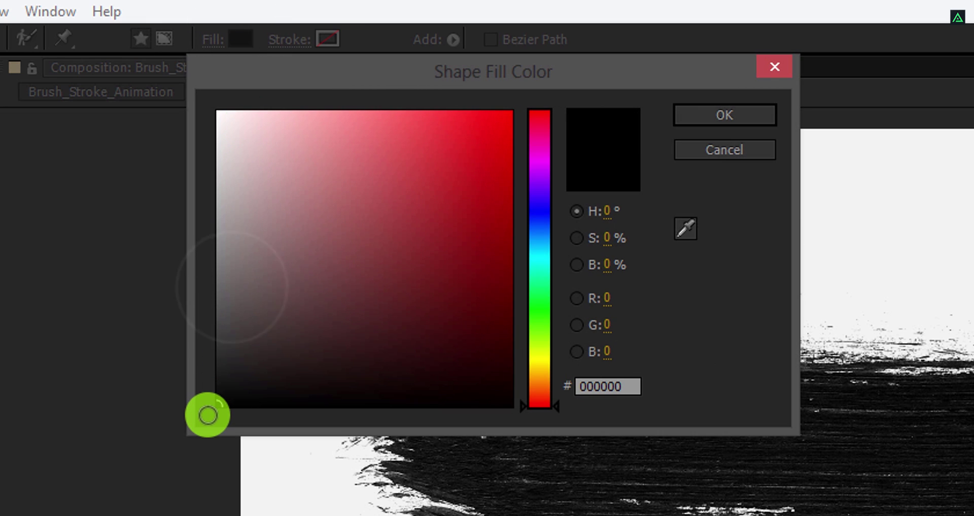
click(725, 112)
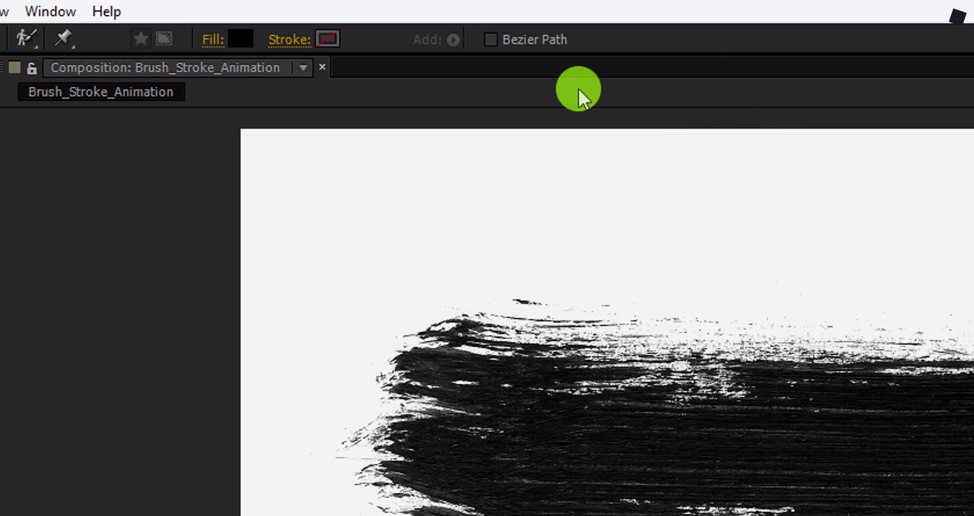
Set the rectangle's stroke to None
click(304, 40)
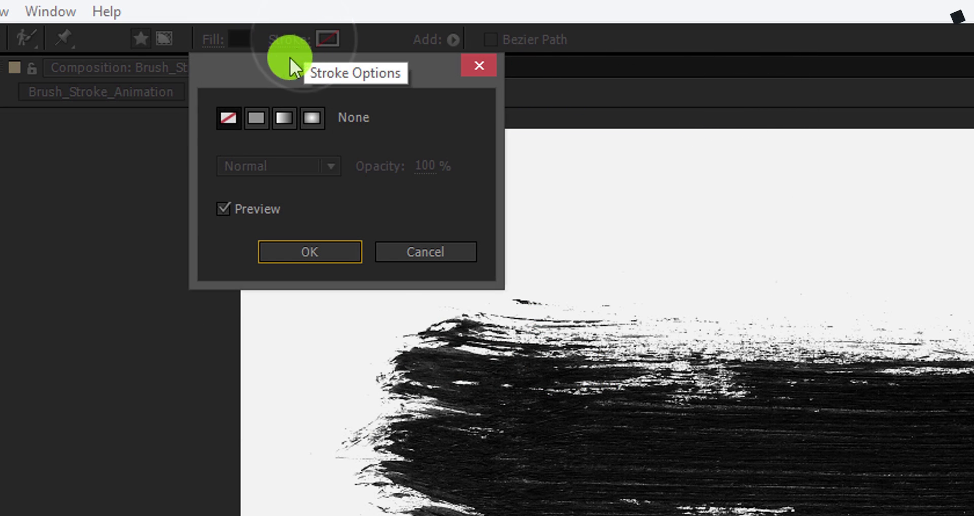
click(226, 118)
click(248, 166)
click(285, 251)
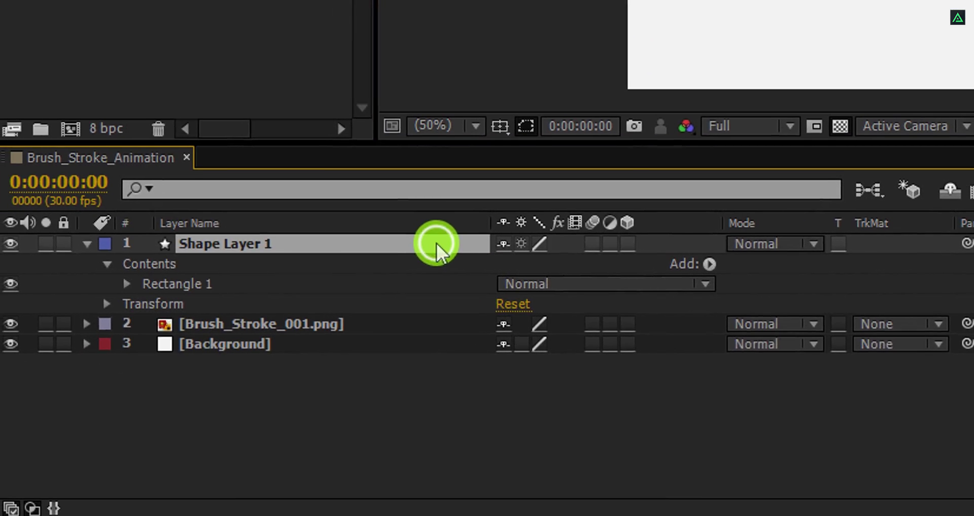
Rename Shape Layer 1 to Mask
key(Return)
text(Mask)
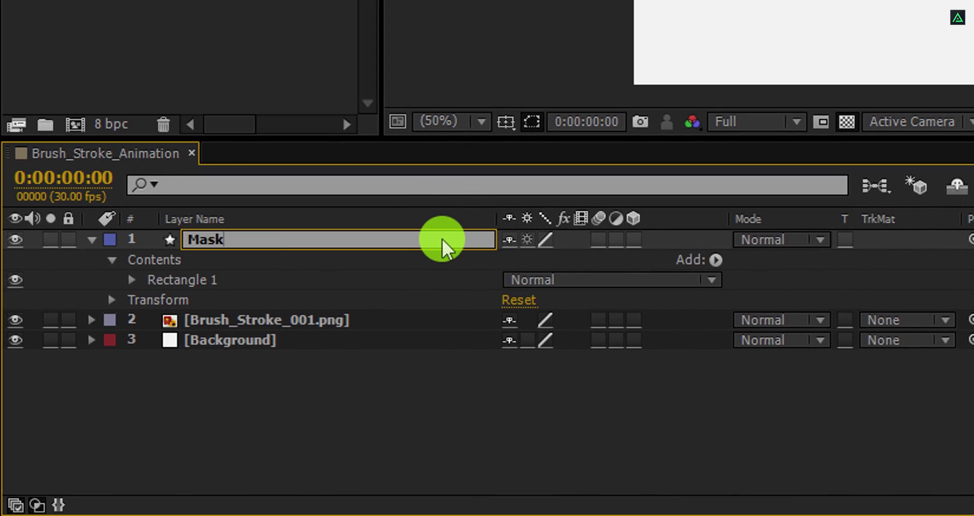
key(Return)
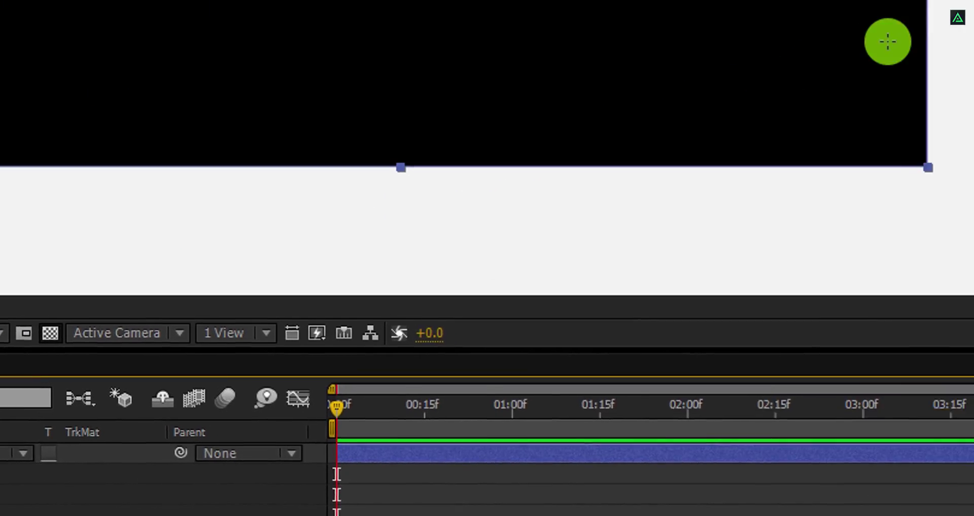
Apply Turbulent Displace to Mask with Horizontal Displacement mode
click(913, 17)
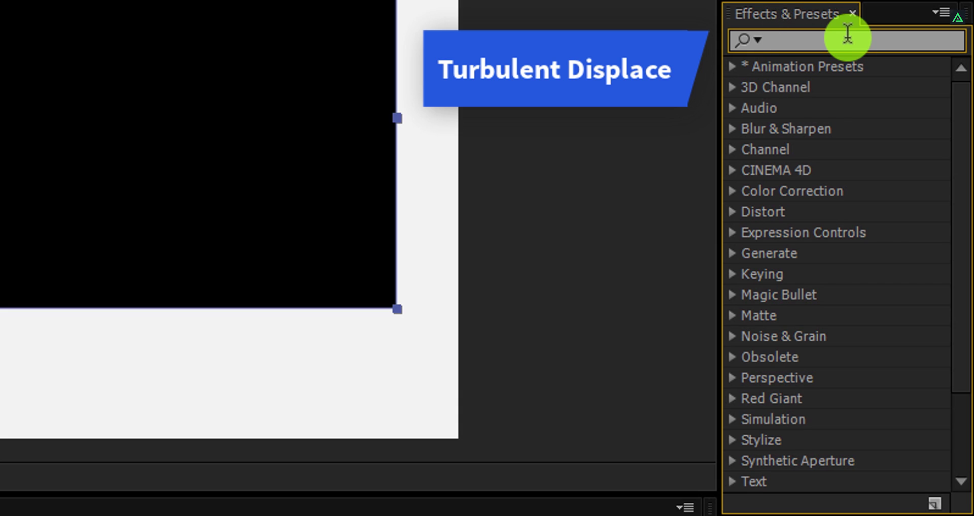
text(displ)
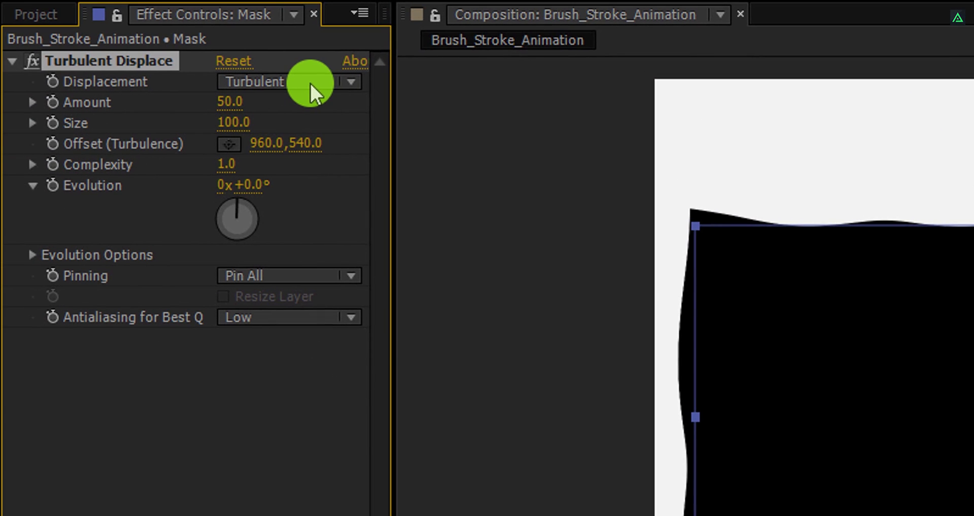
click(309, 81)
click(386, 320)
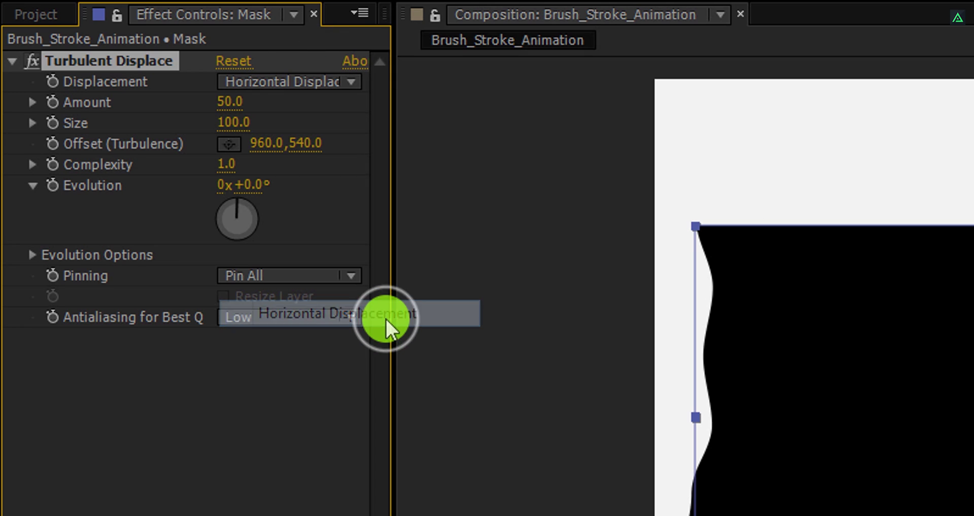
Set the Turbulent Displace Amount to 1000 and Size to 5
click(231, 104)
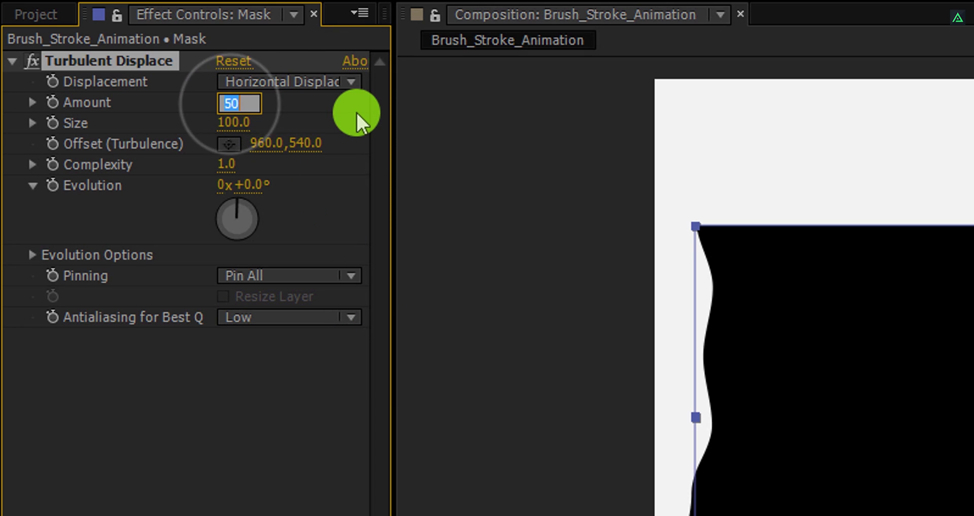
text(1000)
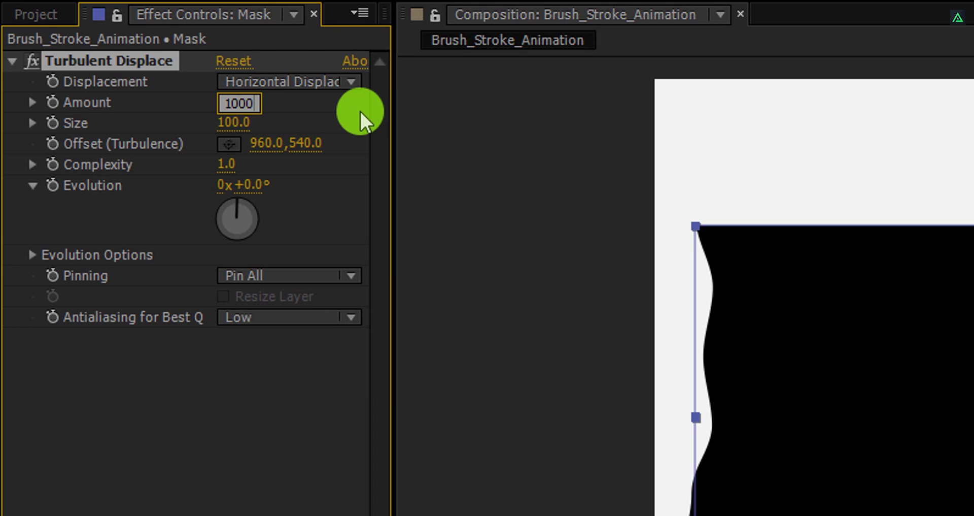
key(Return)
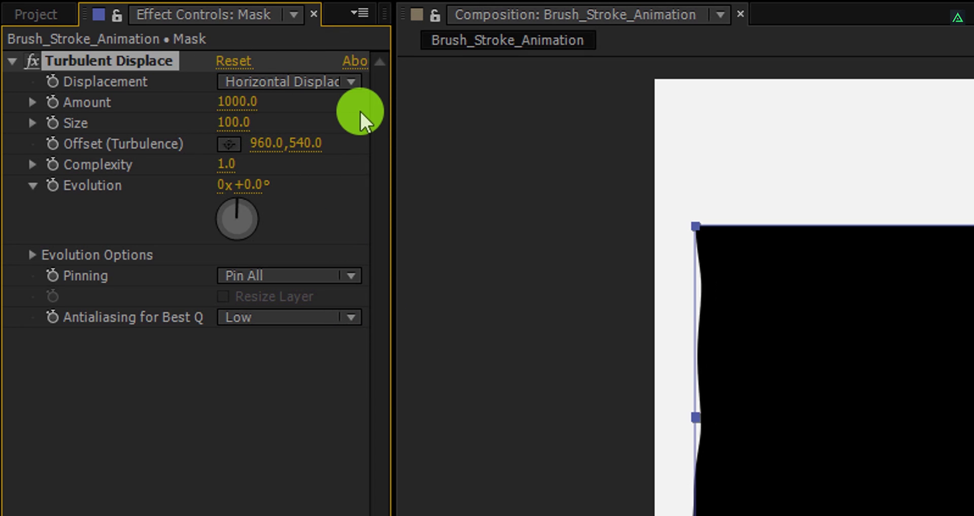
click(234, 123)
text(5)
key(Return)
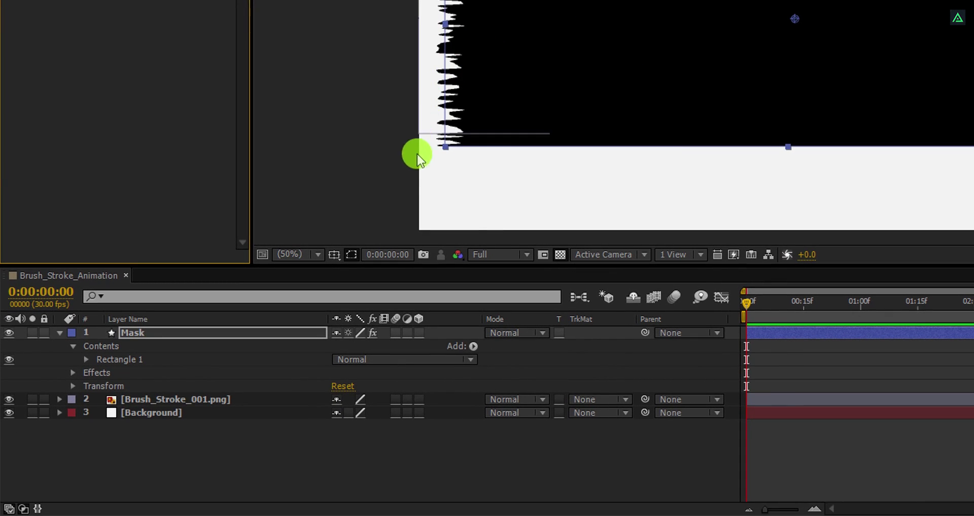
Keyframe Mask's Position from 0f to 1:00, sliding it right to 2671,540
drag(751, 320, 724, 315)
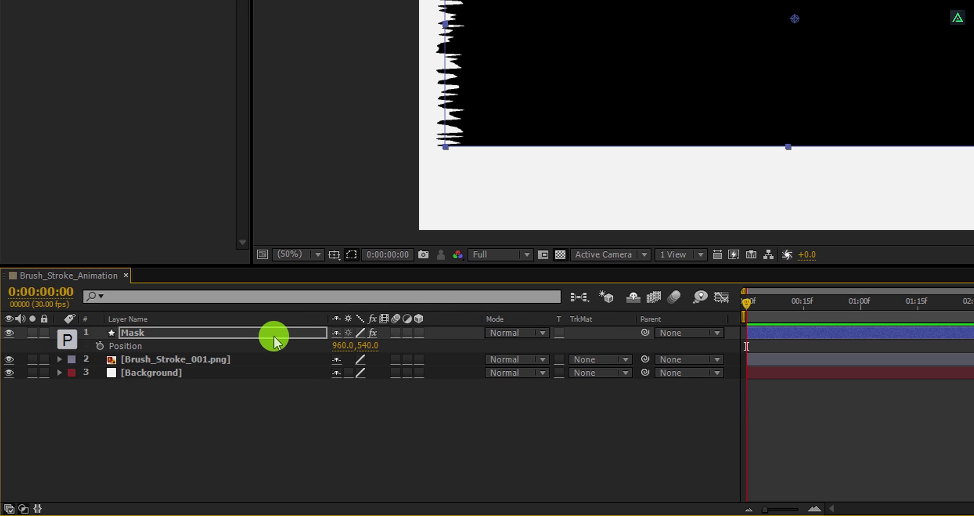
click(99, 345)
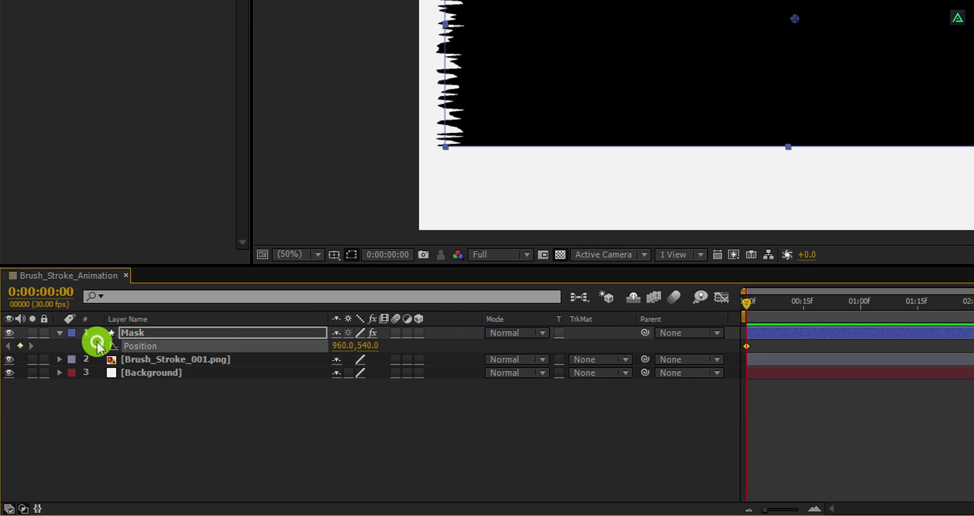
click(865, 303)
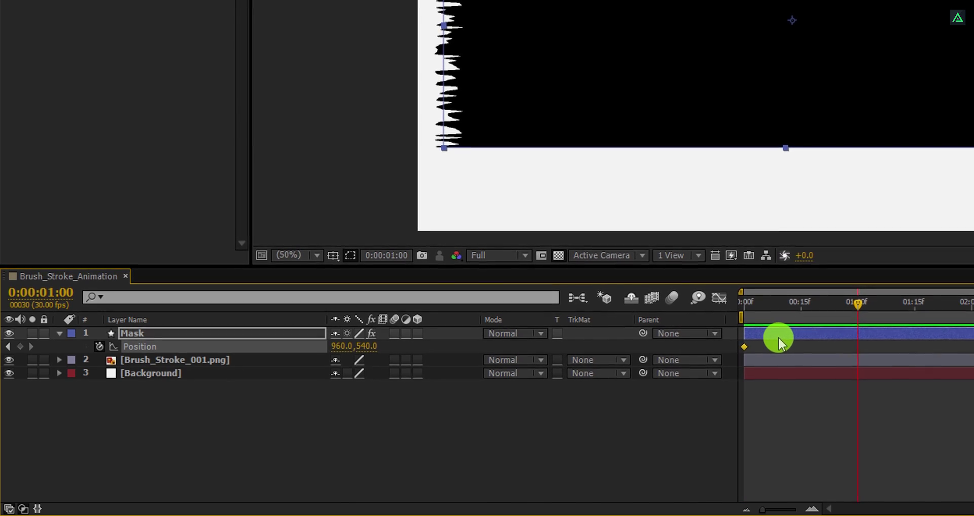
drag(354, 346, 355, 346)
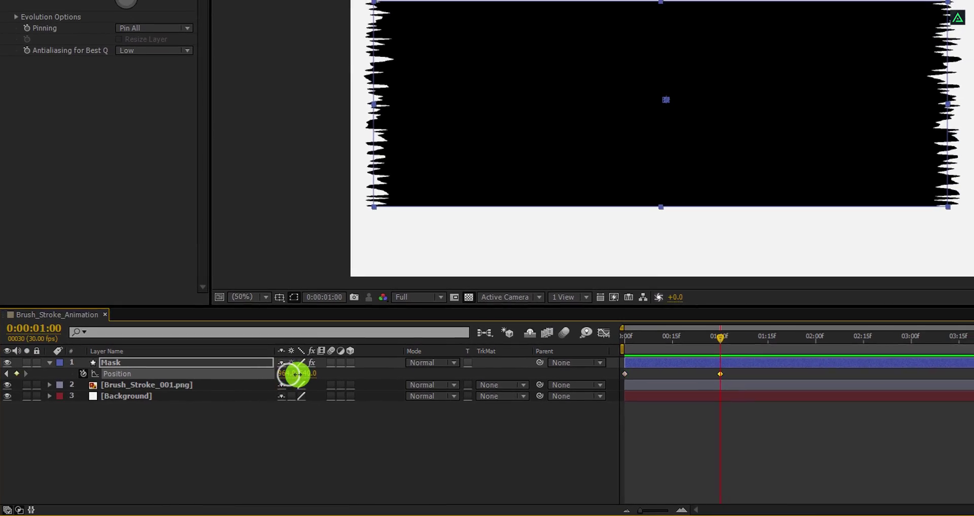
drag(298, 373, 550, 365)
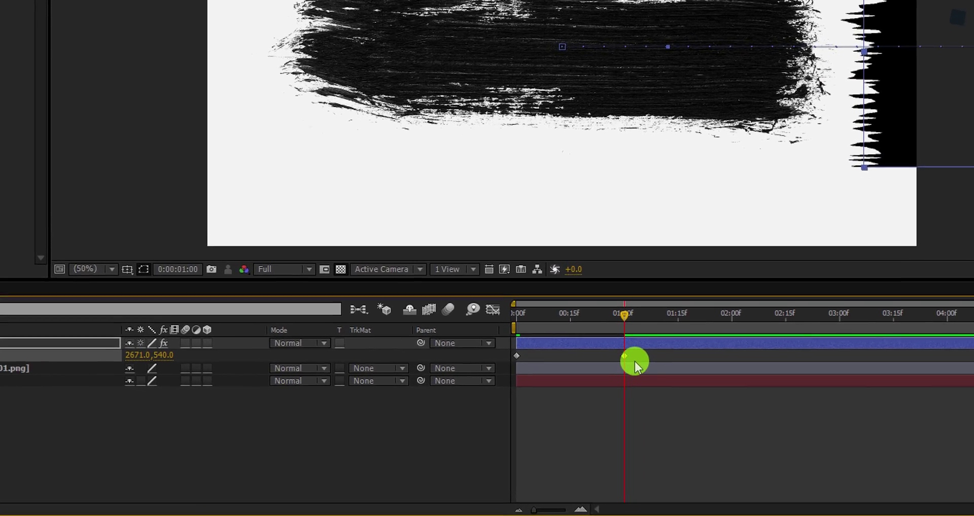
Apply Easy Ease to both Position keyframes
drag(635, 360, 520, 356)
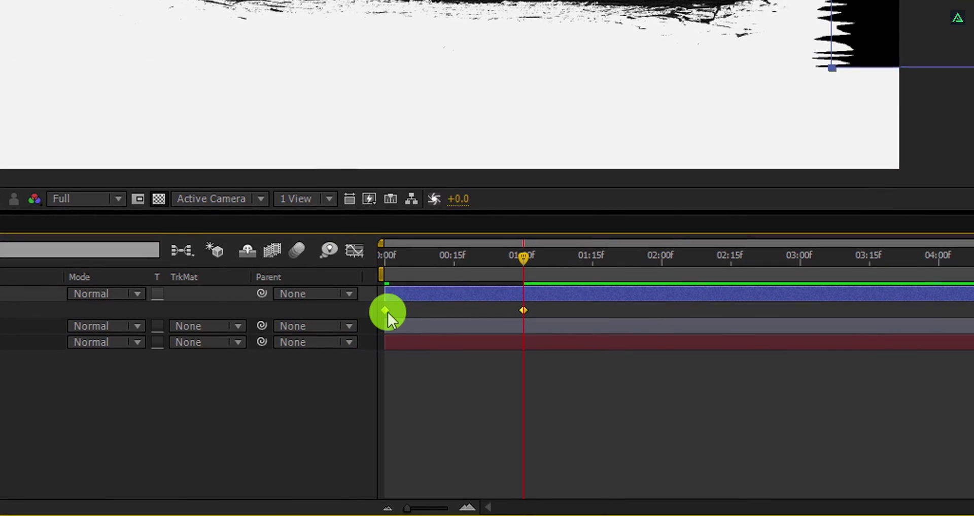
right_click(386, 310)
mouse_move(409, 299)
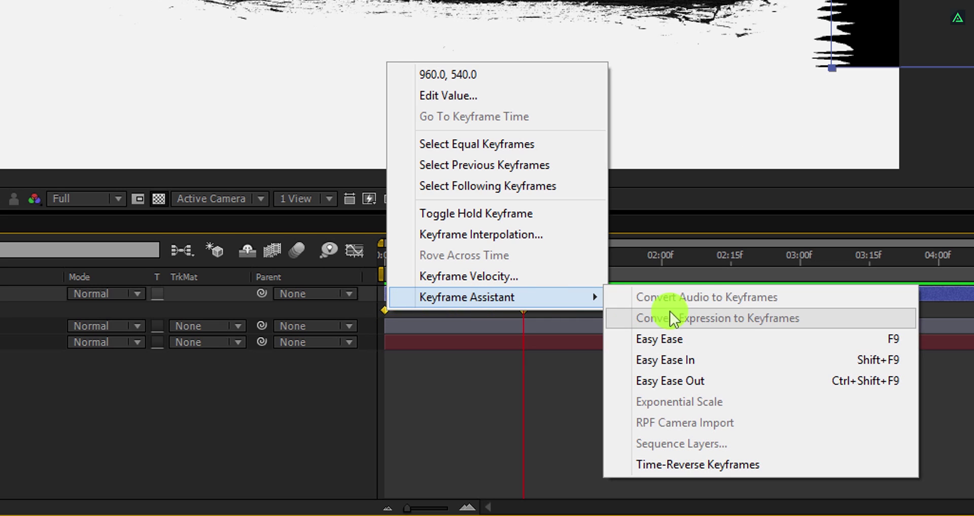
click(715, 335)
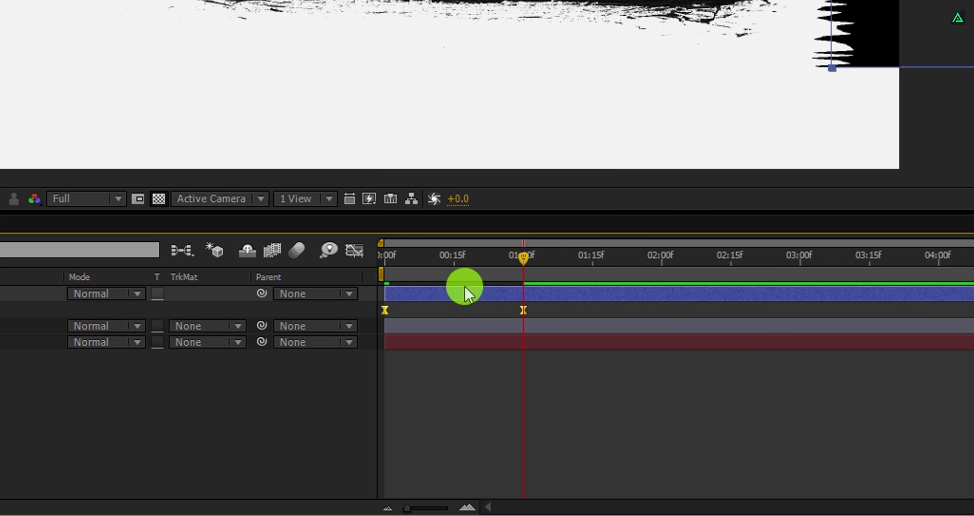
Adjust the speed curve in the Graph Editor so the slide starts fast and eases out
click(364, 255)
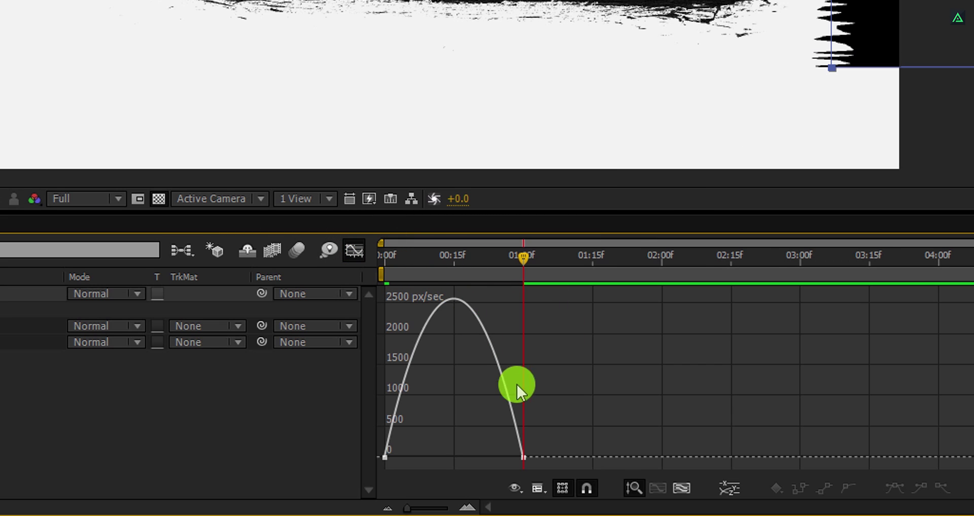
drag(576, 441, 430, 453)
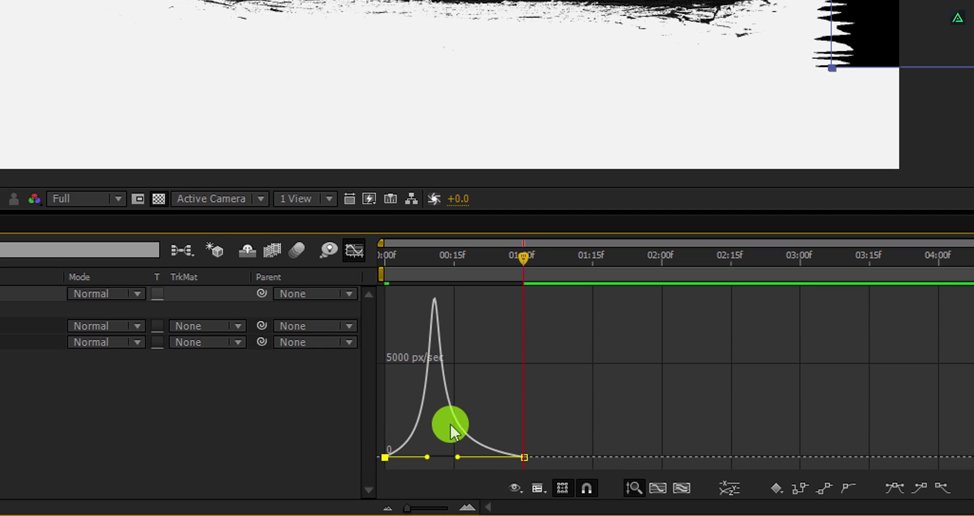
right_click(483, 334)
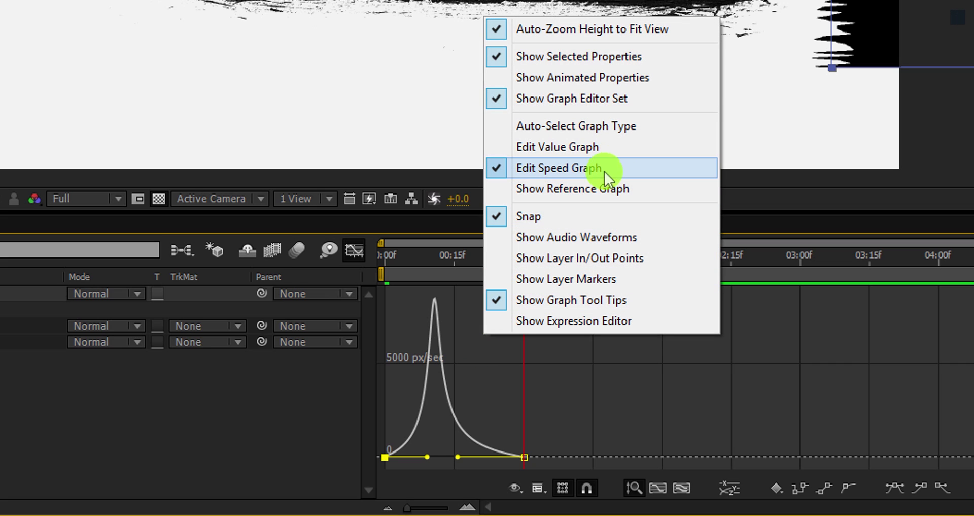
click(354, 250)
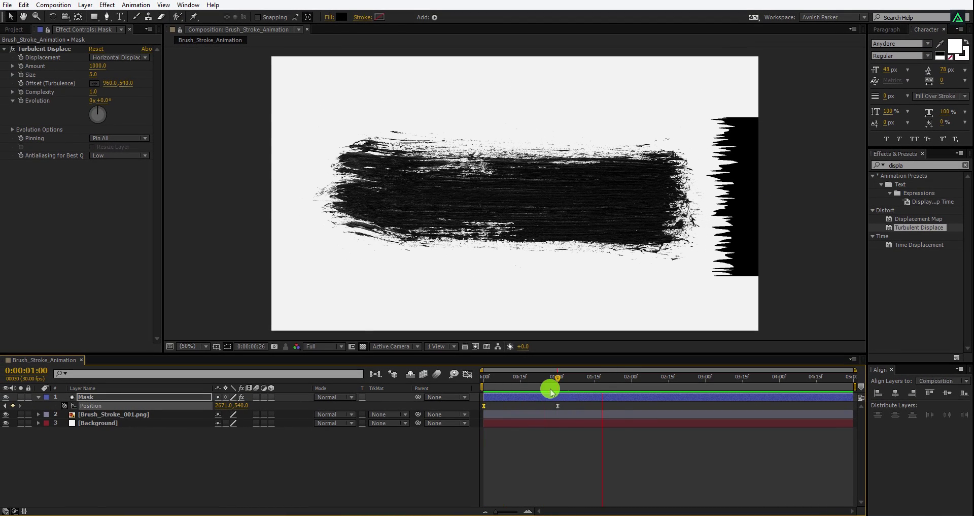
Set Brush_Stroke_001.png's track matte to Alpha Inverted Matte 'Mask'
drag(525, 384, 547, 384)
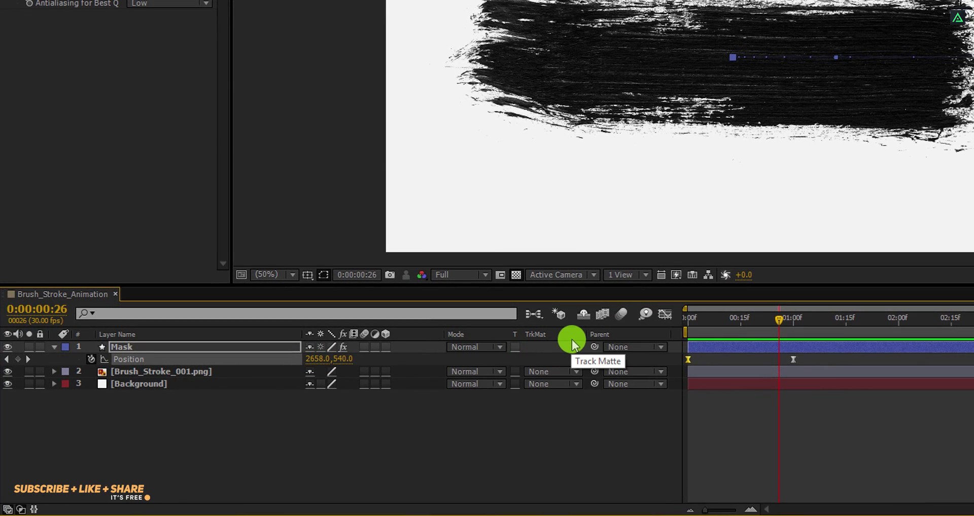
key(F4)
key(F4)
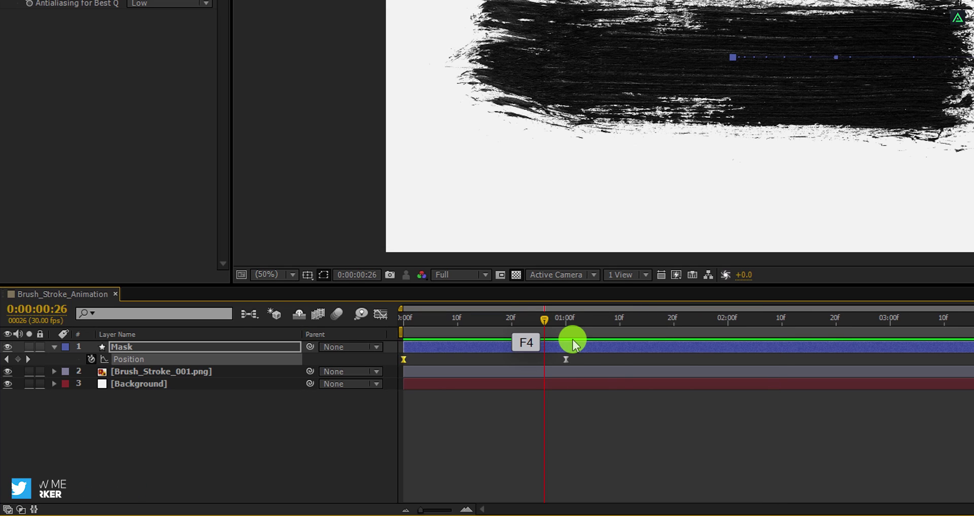
key(F4)
key(F4)
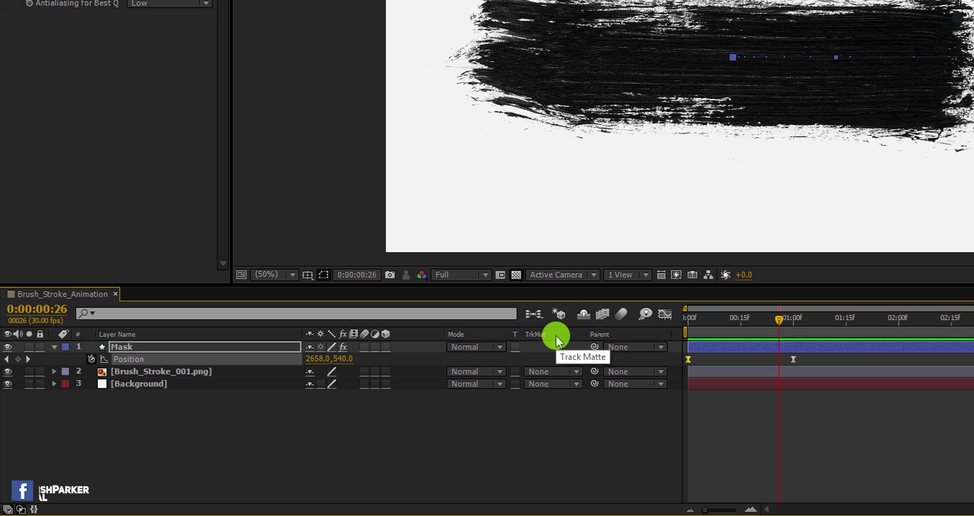
right_click(556, 336)
mouse_move(587, 380)
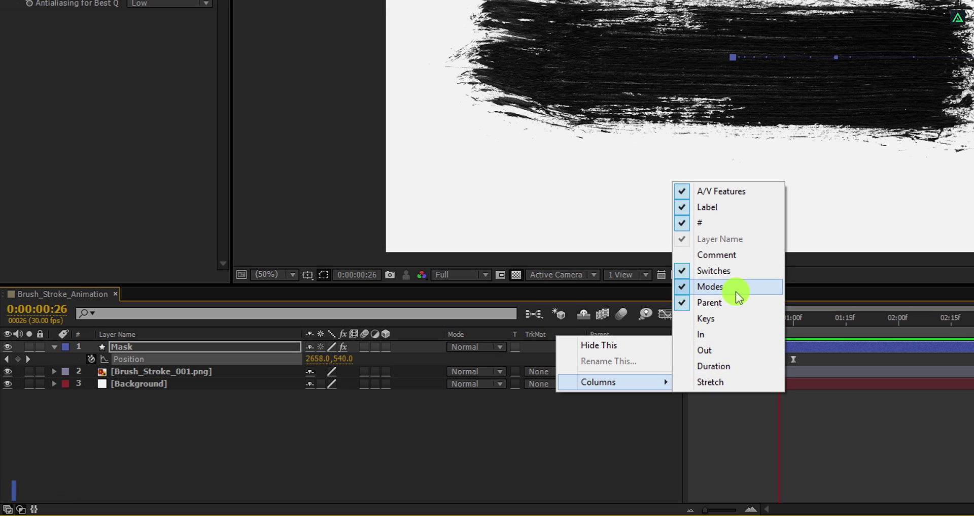
click(536, 371)
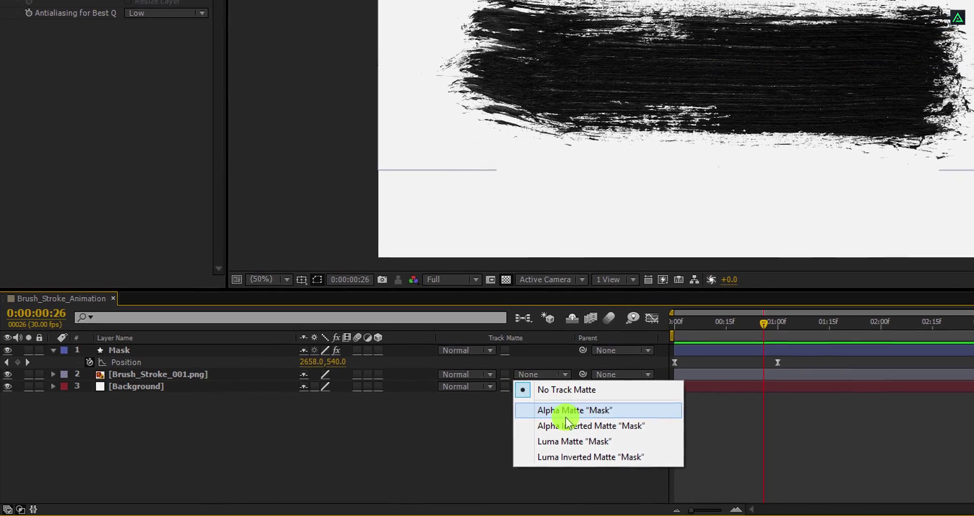
click(568, 425)
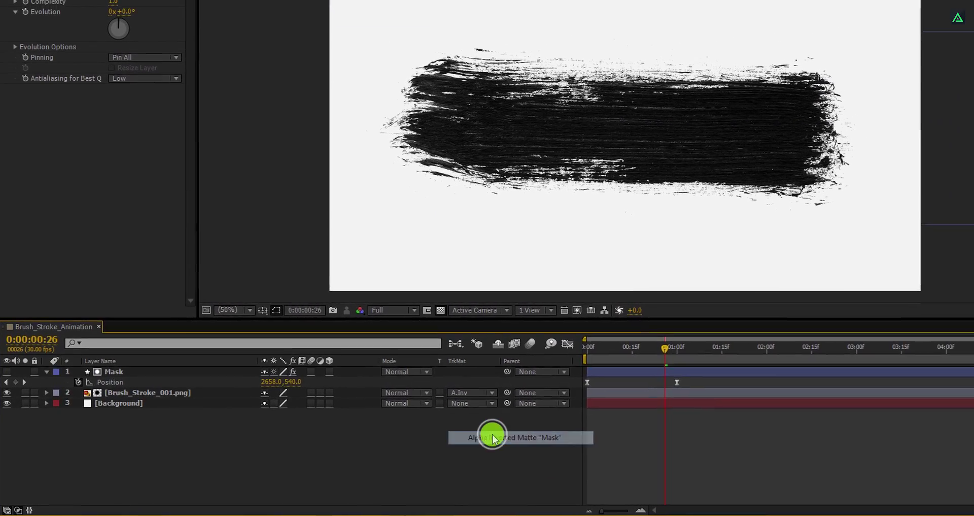
Scrub from the start to preview the brush stroke being revealed
click(573, 385)
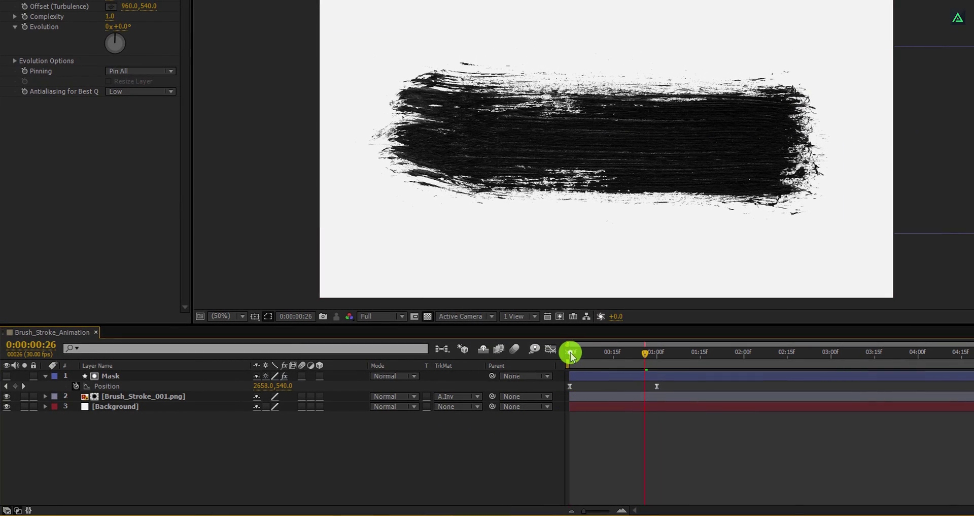
click(569, 354)
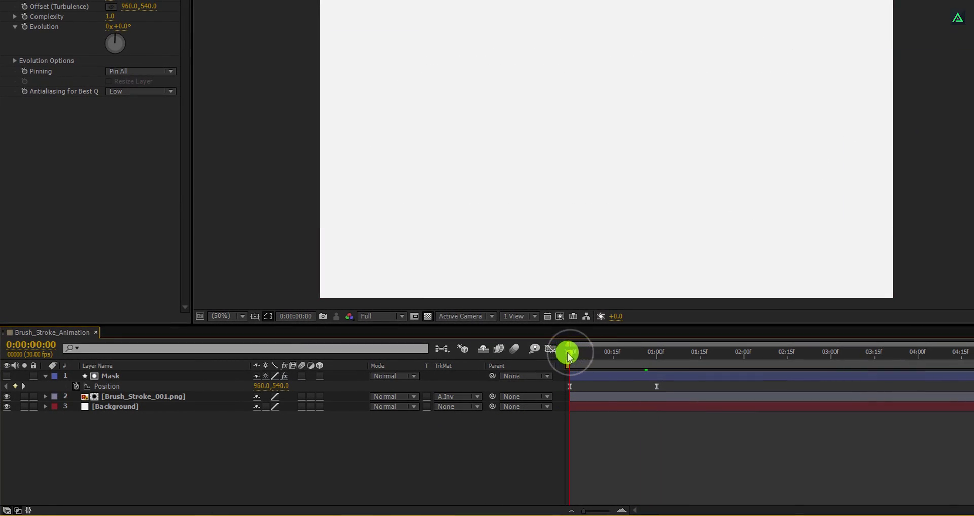
mouse_move(594, 357)
mouse_down()
mouse_move(631, 362)
mouse_move(577, 369)
mouse_move(629, 367)
mouse_up()
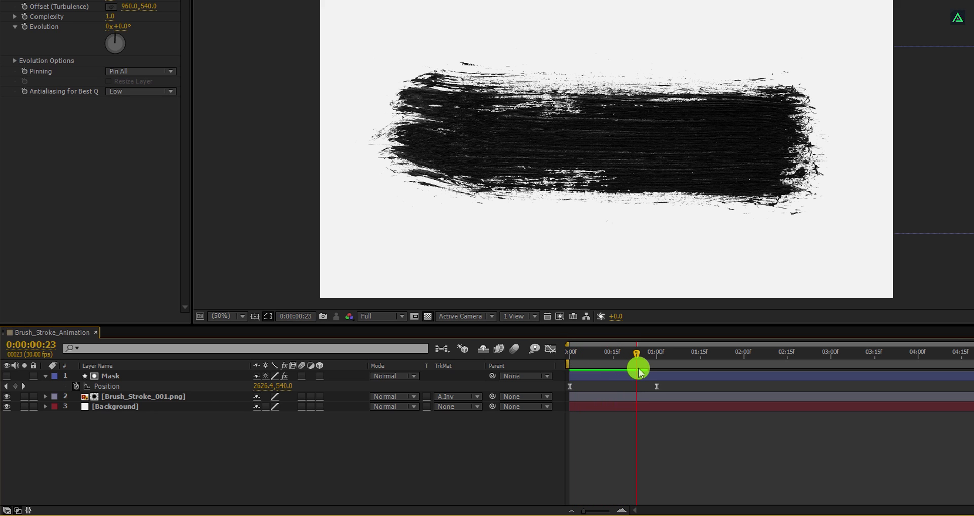
Pre-compose the Mask and brush stroke layers into a composition named Brush_Stroke
click(110, 375)
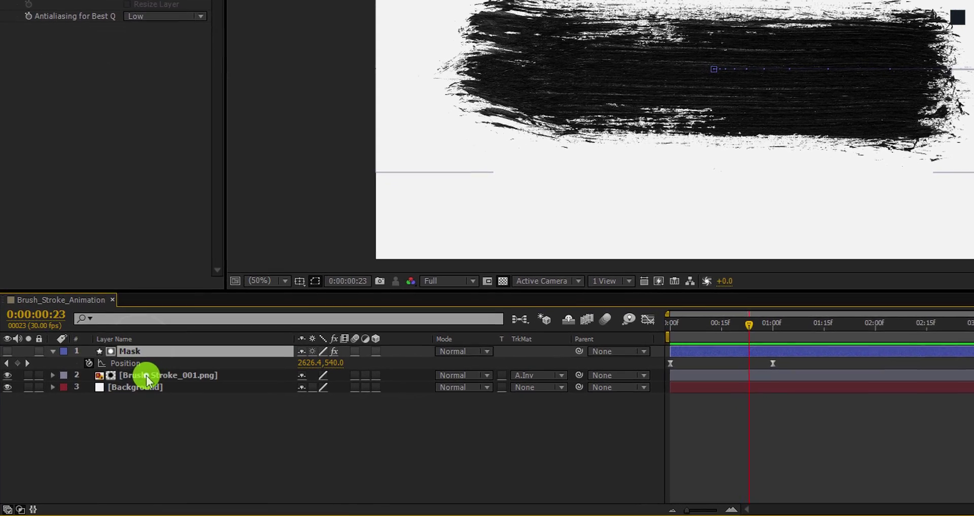
right_click(147, 375)
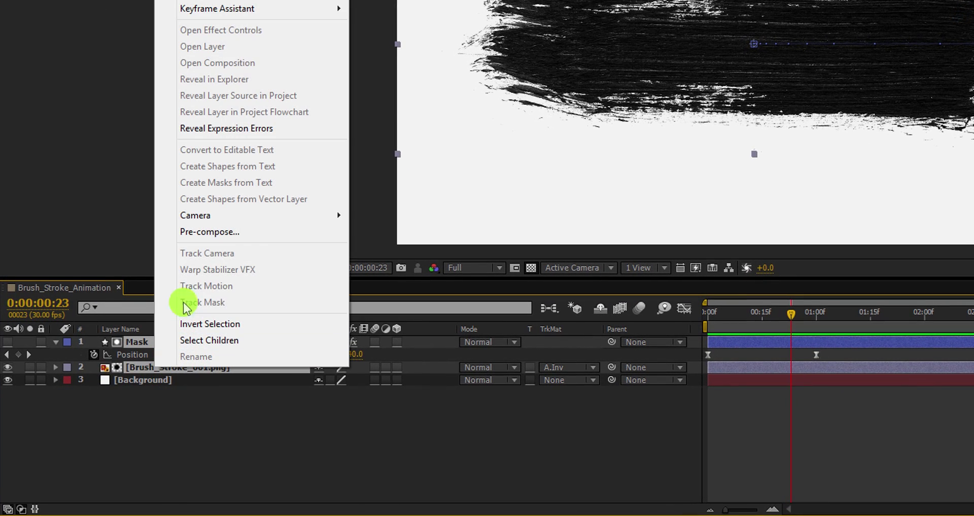
click(196, 233)
text(Bru)
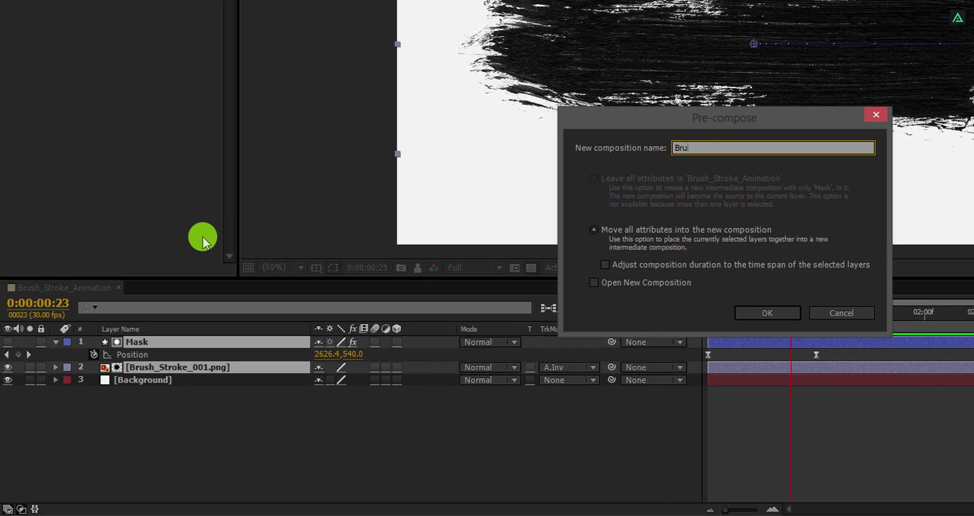
text(sh_Stroke)
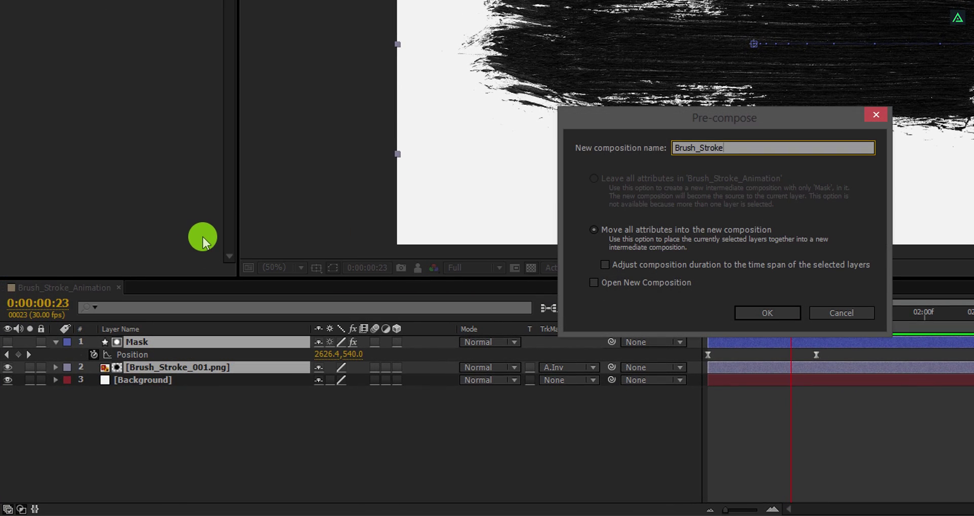
click(771, 313)
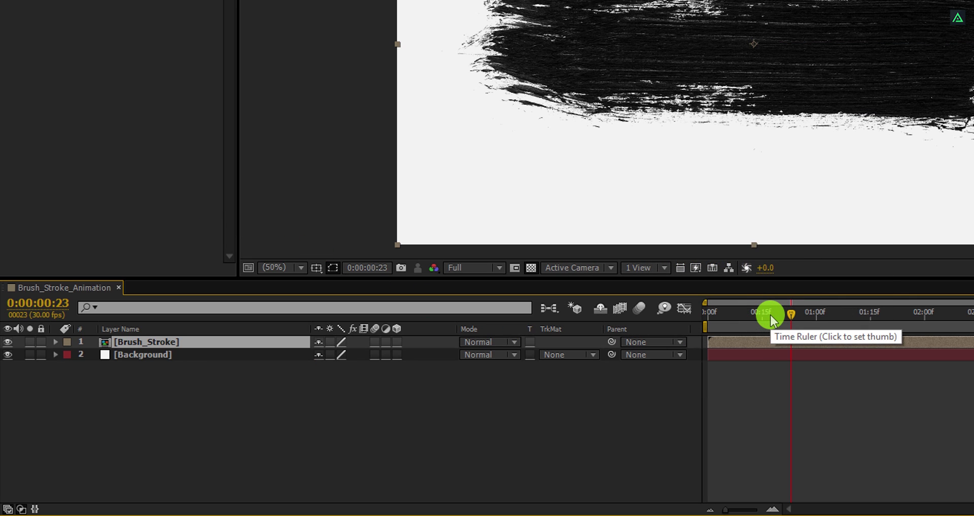
Scale the Brush_Stroke layer to 60%
key(s)
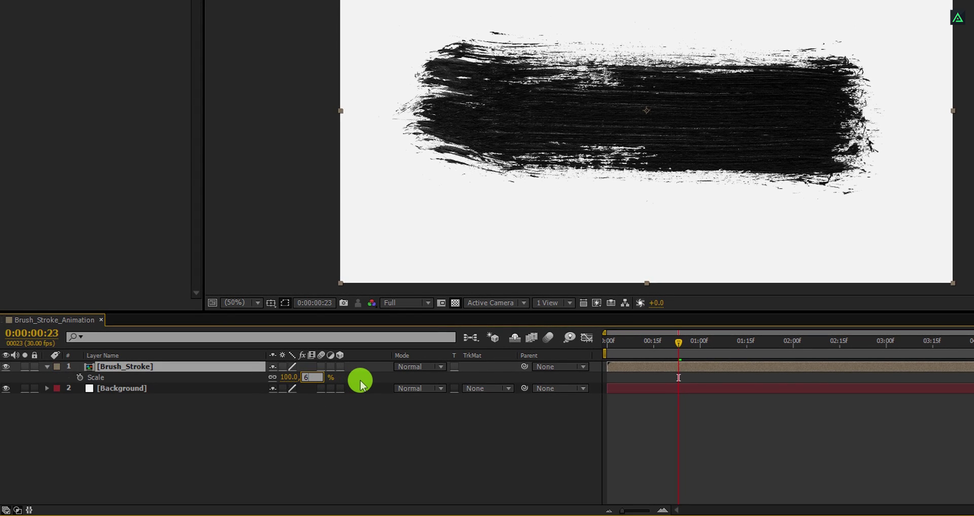
text(60)
key(Return)
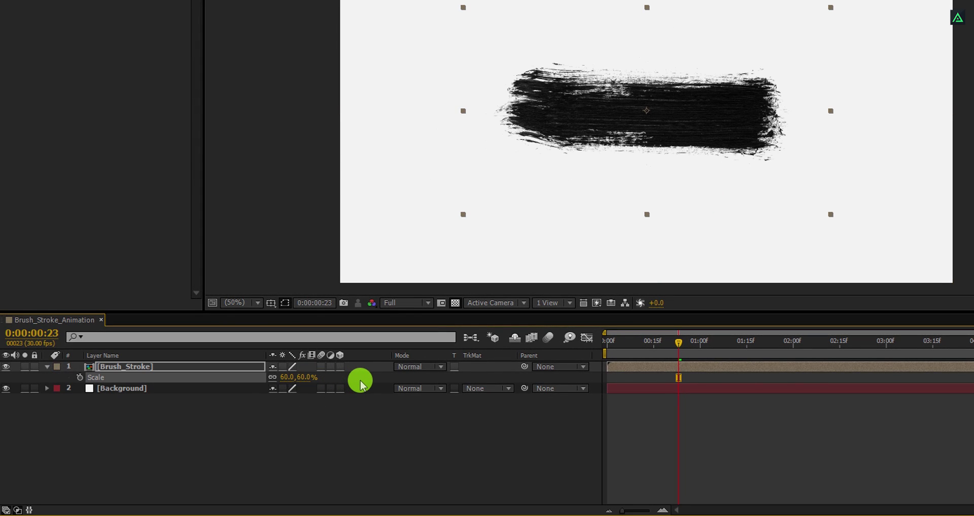
Duplicate the Brush_Stroke layer, nudge the copy down, and flip it horizontally
click(136, 367)
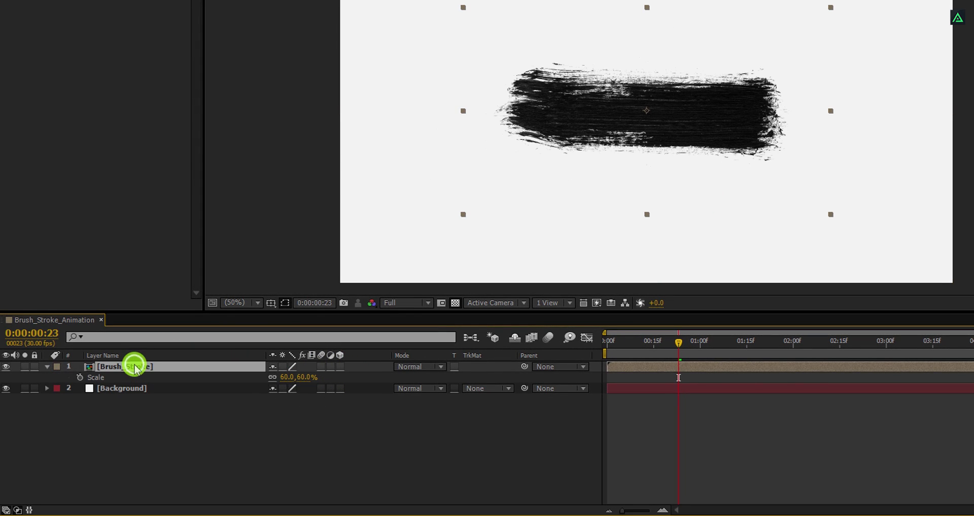
key(ctrl+d)
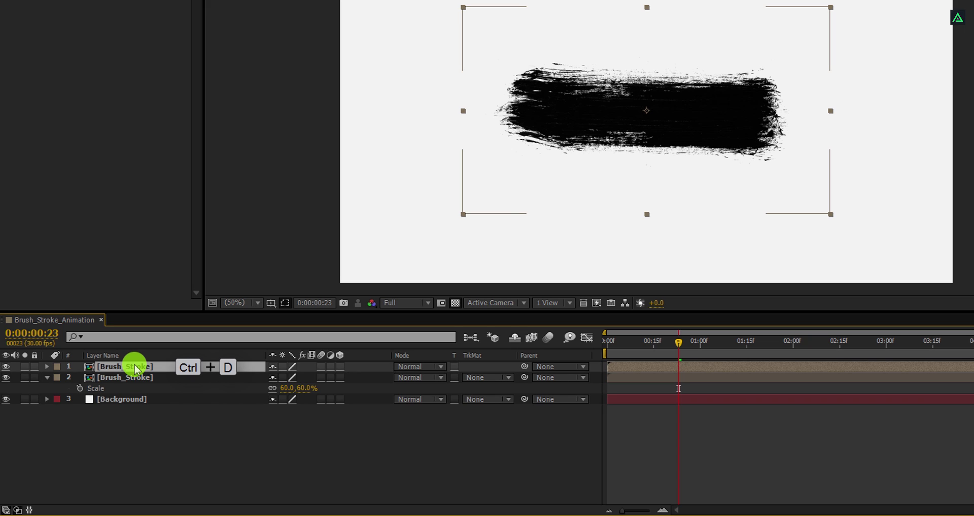
key(Down)
key(Down)
key(Down)
key(Down)
key(Down)
key(Down)
key(Down)
key(Down)
key(Down)
key(Down)
key(Down)
key(Down)
key(Down)
key(Down)
key(Down)
key(Down)
key(Down)
key(Down)
key(Down)
key(Down)
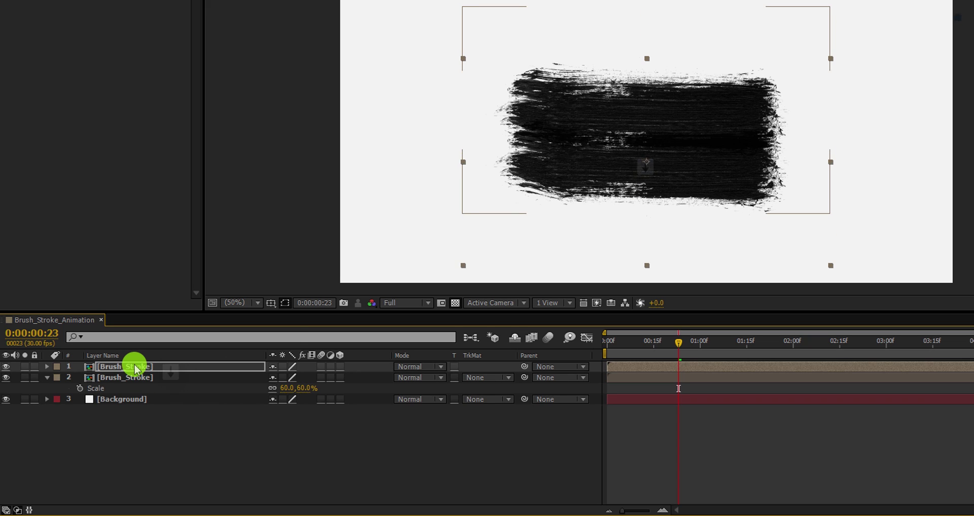
right_click(136, 367)
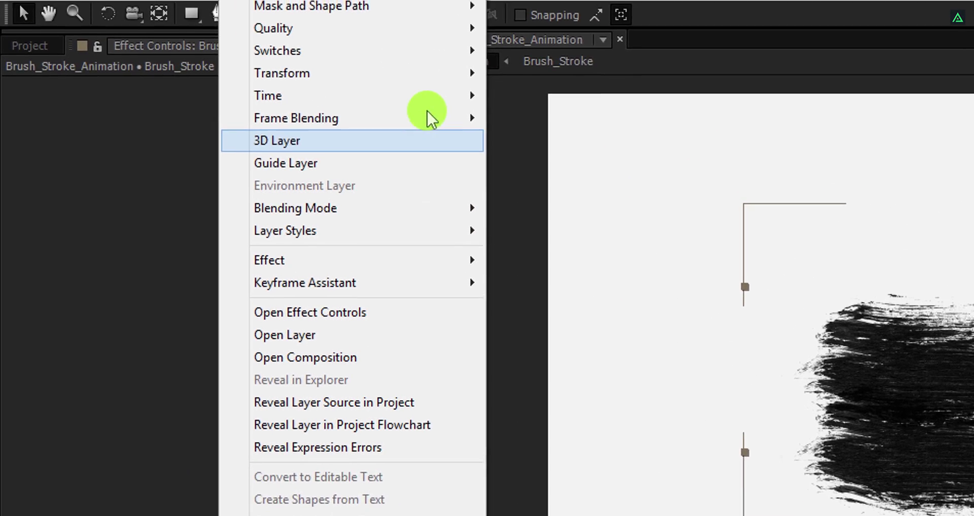
mouse_move(431, 73)
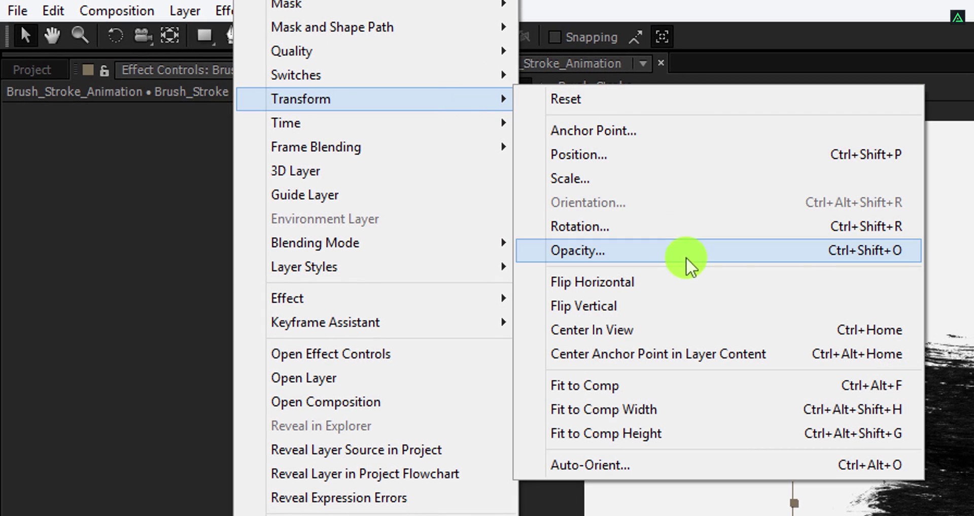
click(690, 281)
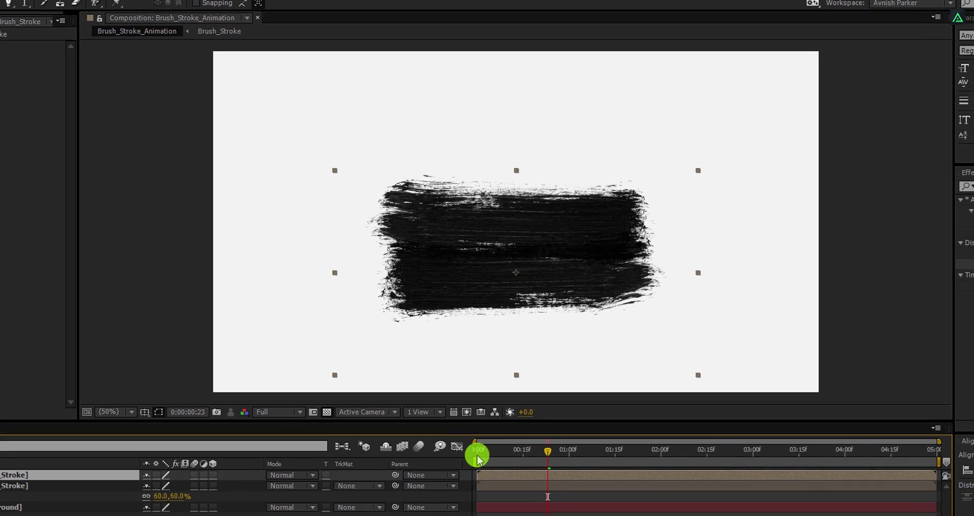
mouse_move(479, 451)
mouse_down()
mouse_move(470, 449)
mouse_move(524, 453)
mouse_move(481, 446)
mouse_move(543, 438)
mouse_move(470, 436)
mouse_move(543, 427)
mouse_up()
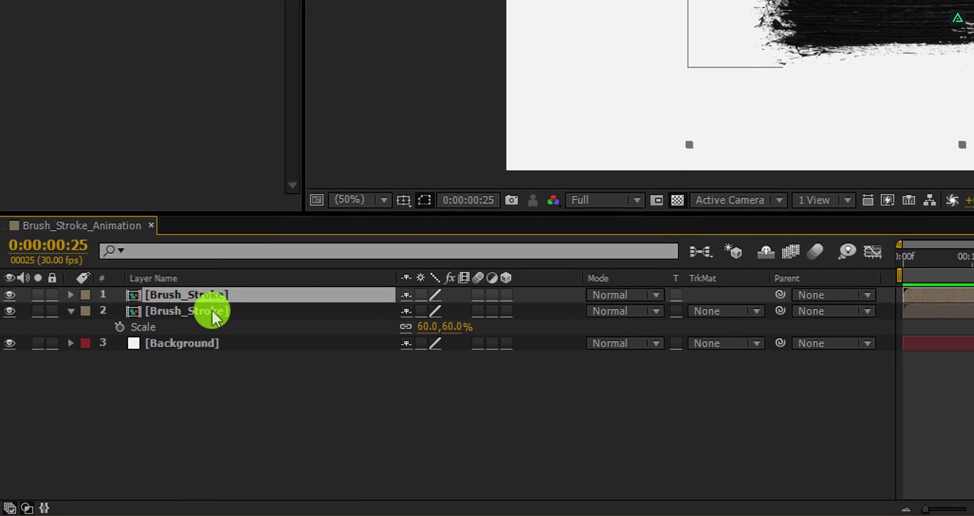
Shift the top Brush_Stroke layer slightly later and preview the stroke animation
shift+click(213, 312)
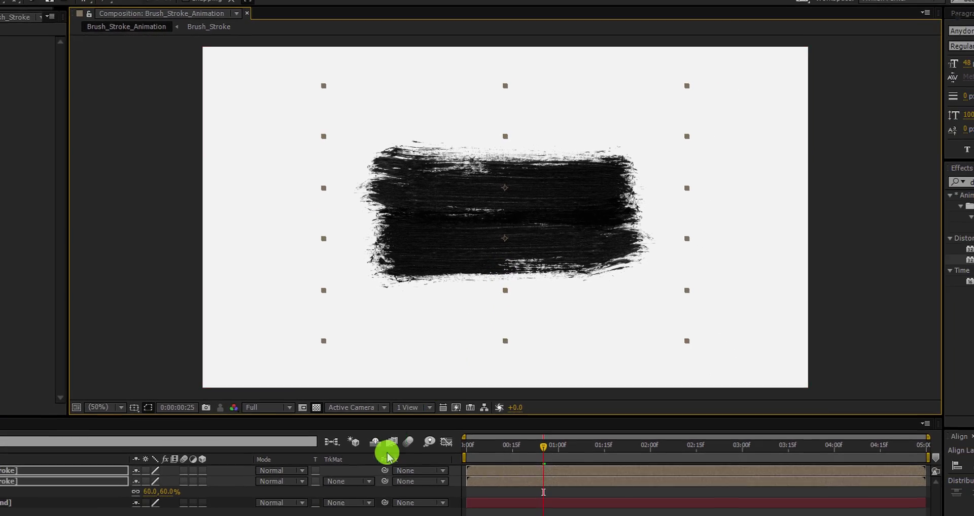
click(361, 514)
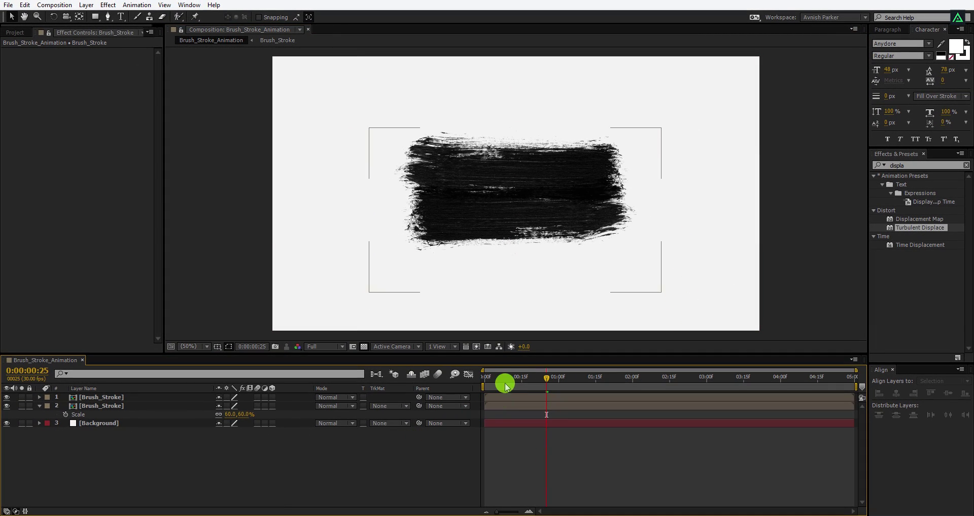
drag(506, 386, 501, 378)
key(space)
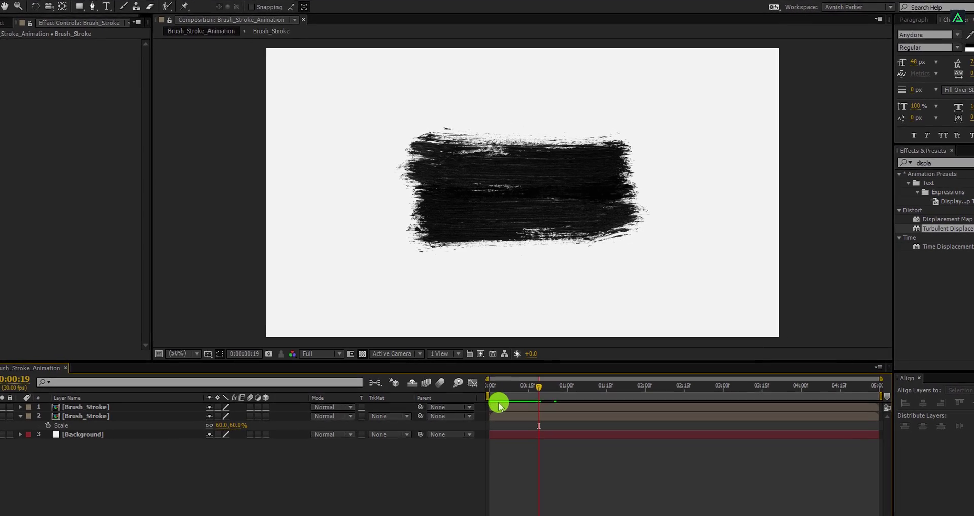
drag(500, 404, 526, 408)
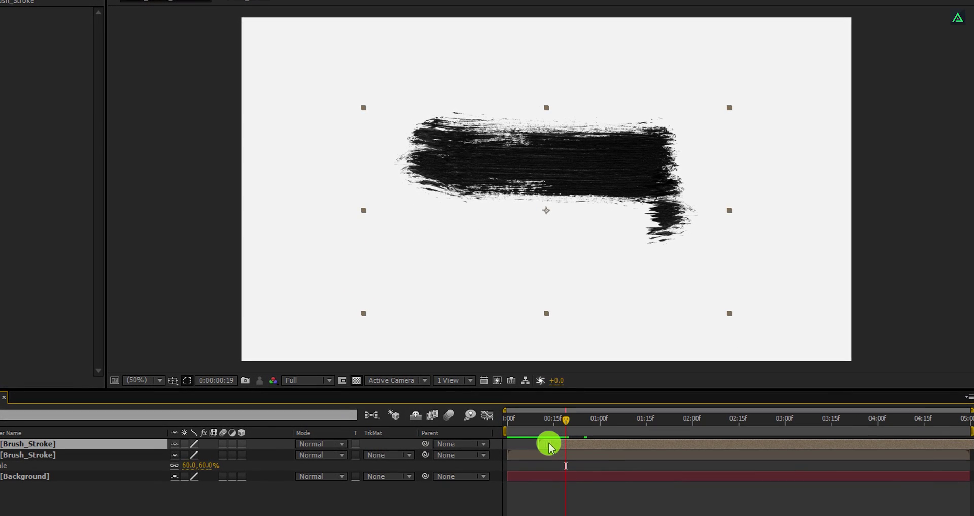
mouse_move(550, 446)
mouse_down()
mouse_move(533, 417)
mouse_move(592, 420)
mouse_move(510, 430)
mouse_move(528, 419)
mouse_move(593, 421)
mouse_up()
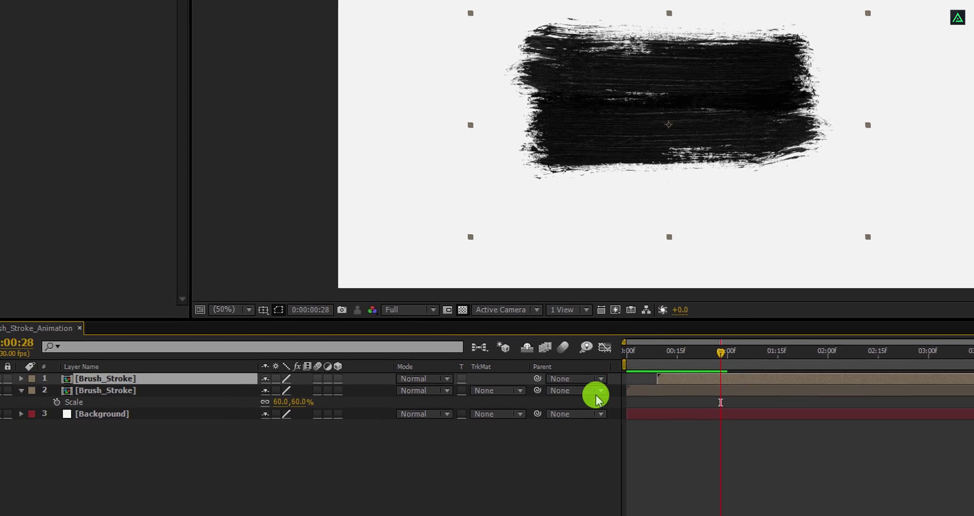
Pre-compose both Brush_Stroke layers into a single Brush_Stroke_Animation composition
click(391, 507)
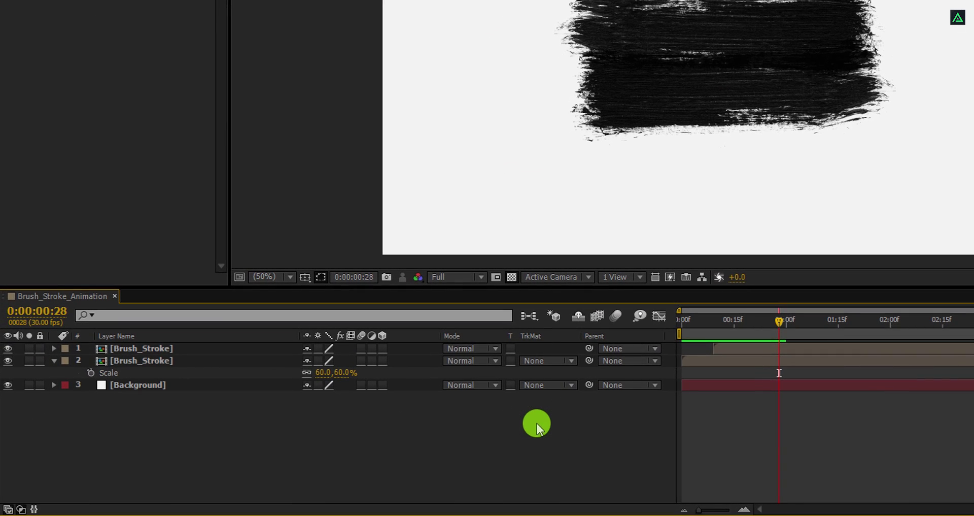
click(178, 348)
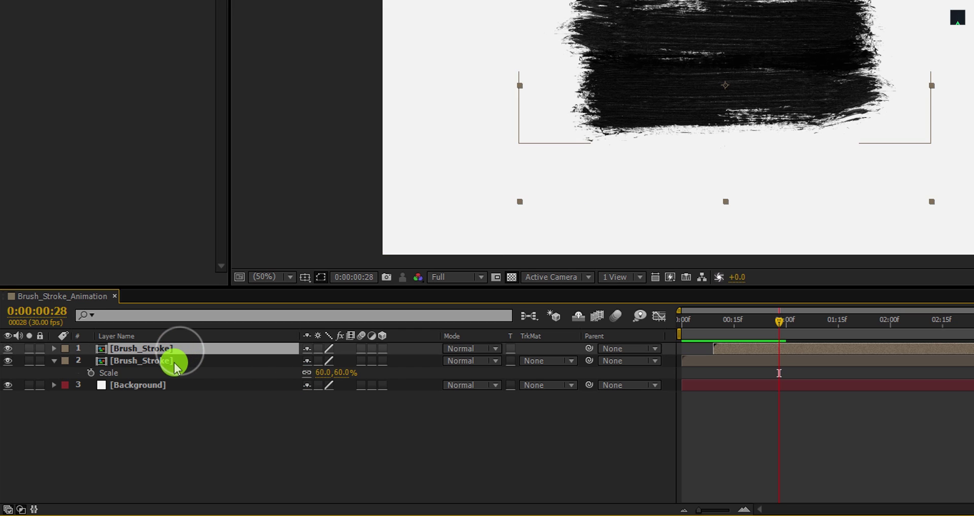
ctrl+click(174, 362)
right_click(174, 362)
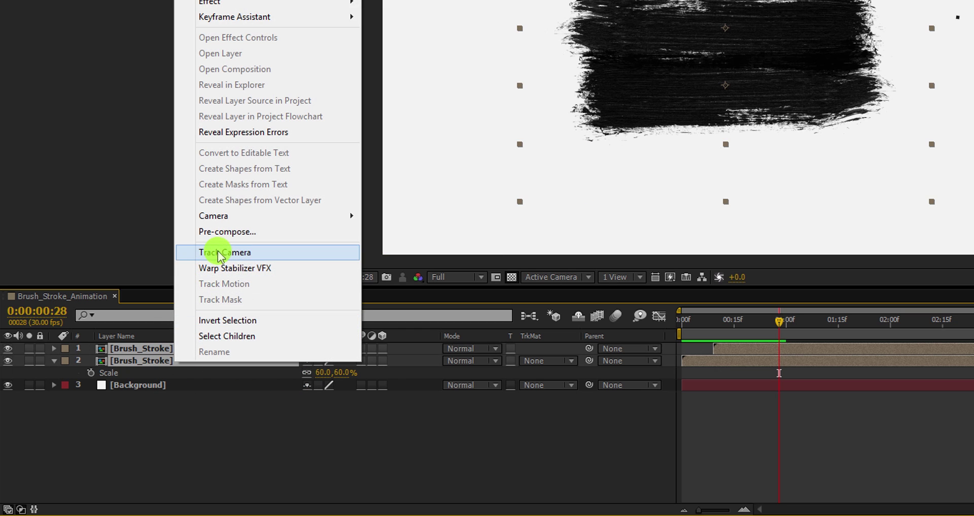
click(225, 237)
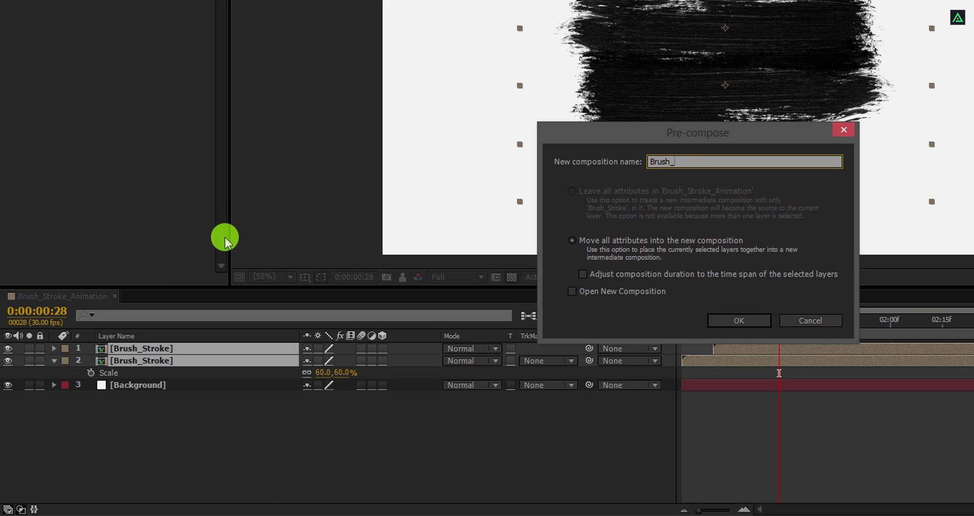
click(725, 330)
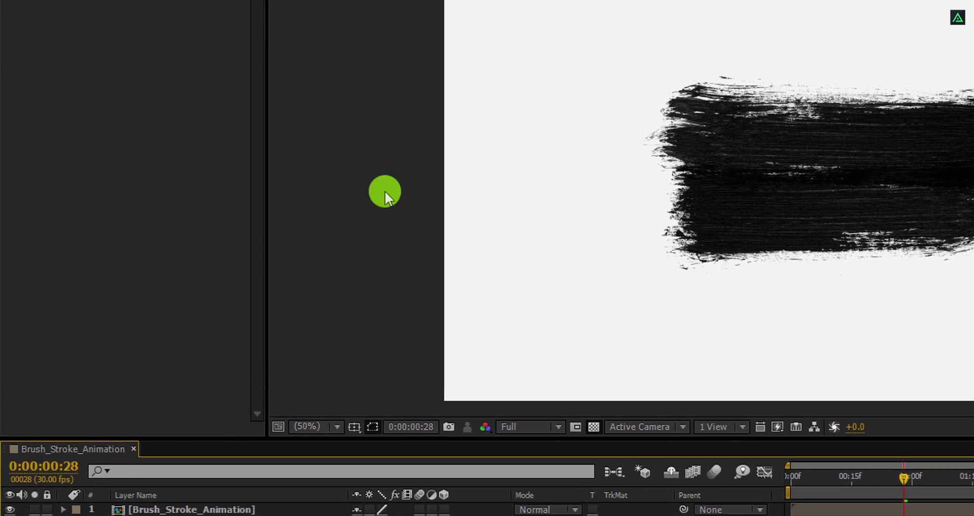
Add the Gandhi quote text at 70 px and fix its line breaks into three lines
click(246, 30)
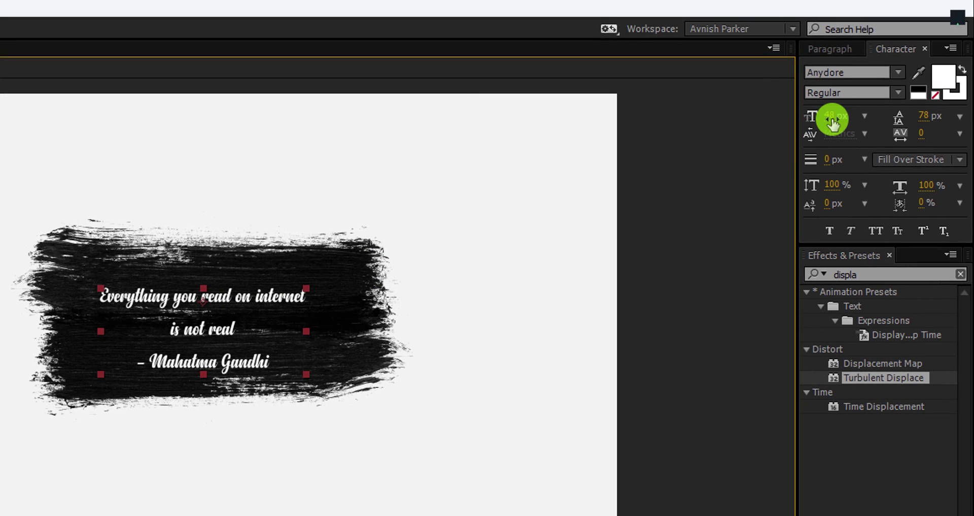
drag(832, 121, 850, 115)
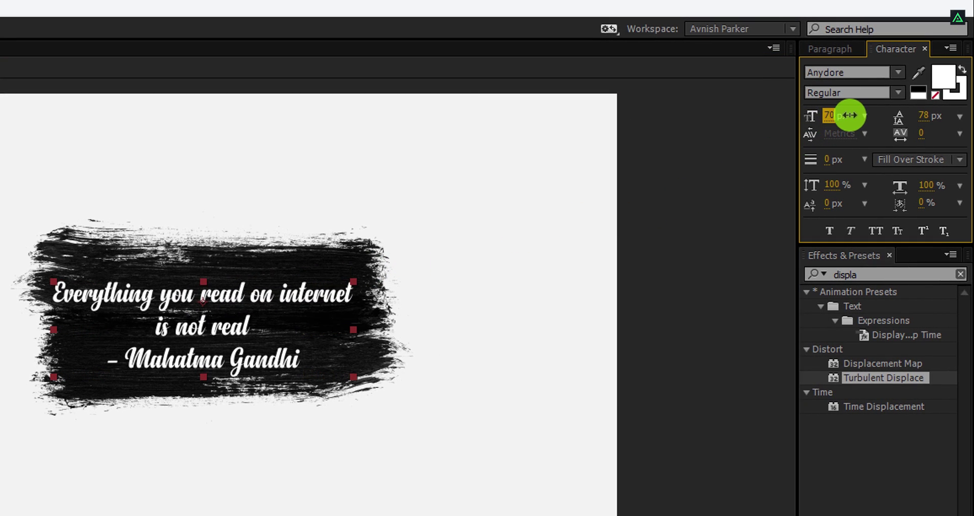
click(254, 296)
key(Return)
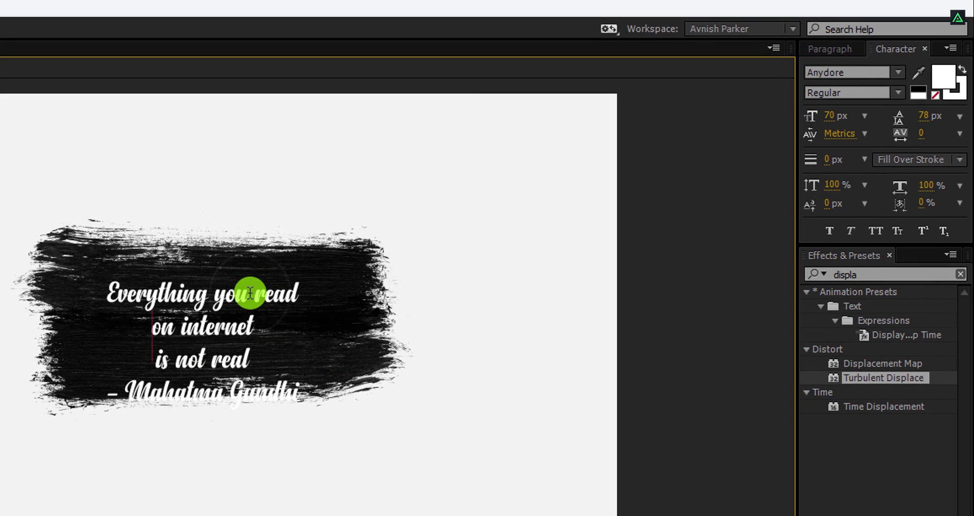
key(BackSpace)
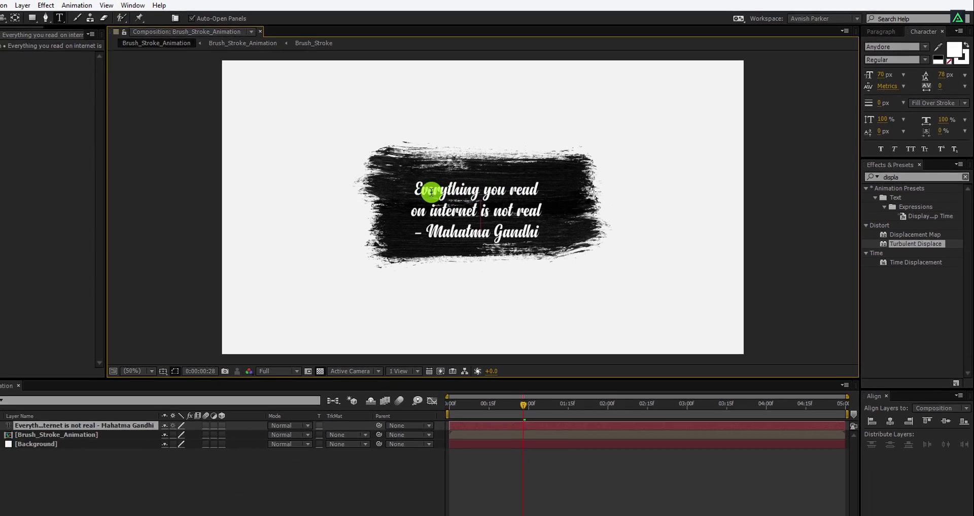
Nudge the quote layer slightly upward and check it on a fully drawn stroke frame
click(0, 17)
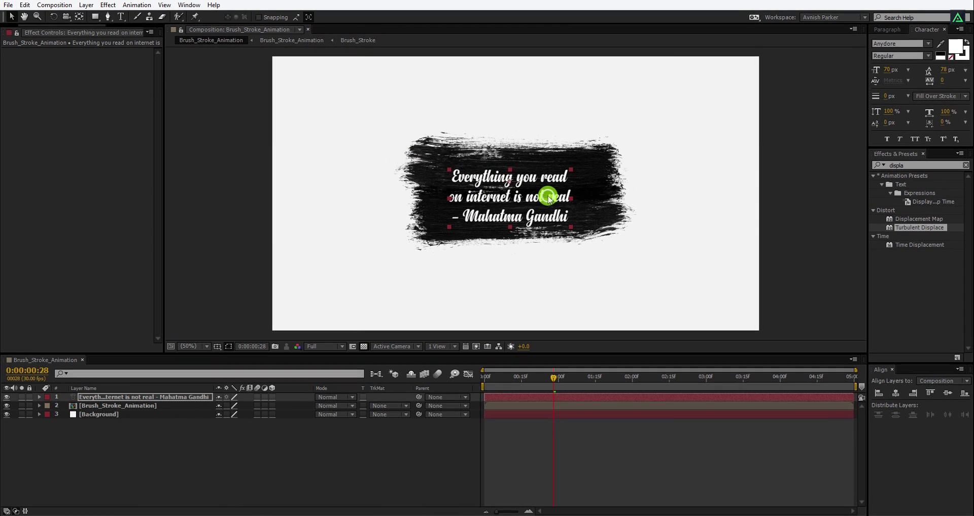
drag(549, 199, 550, 194)
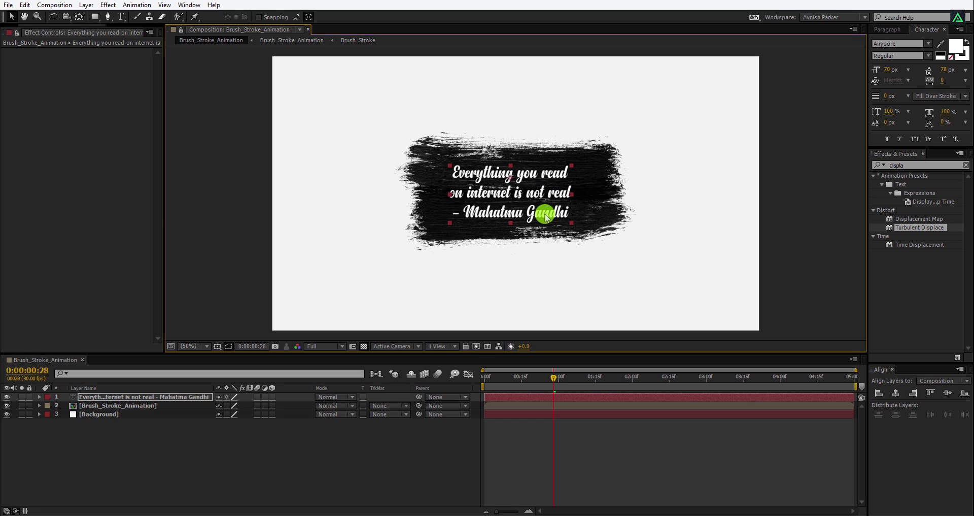
drag(488, 376, 544, 384)
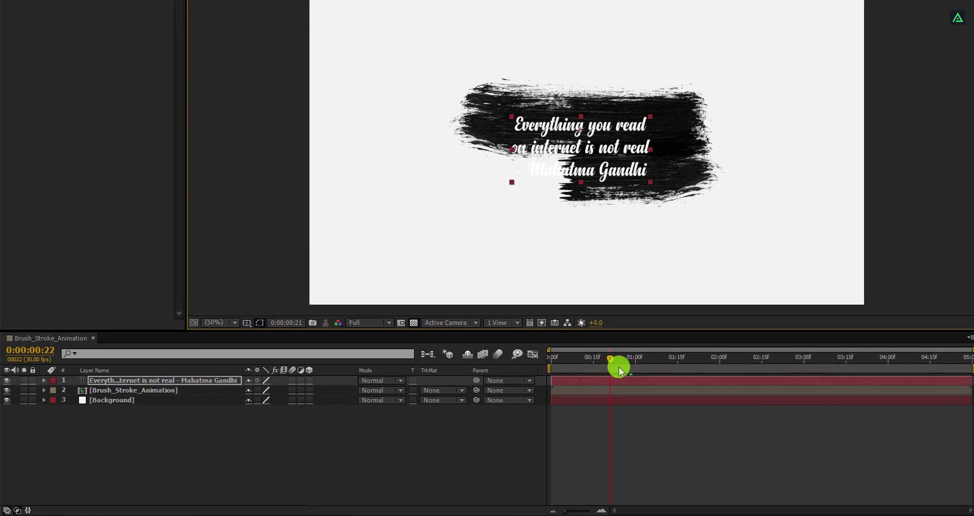
drag(619, 367, 637, 365)
click(163, 390)
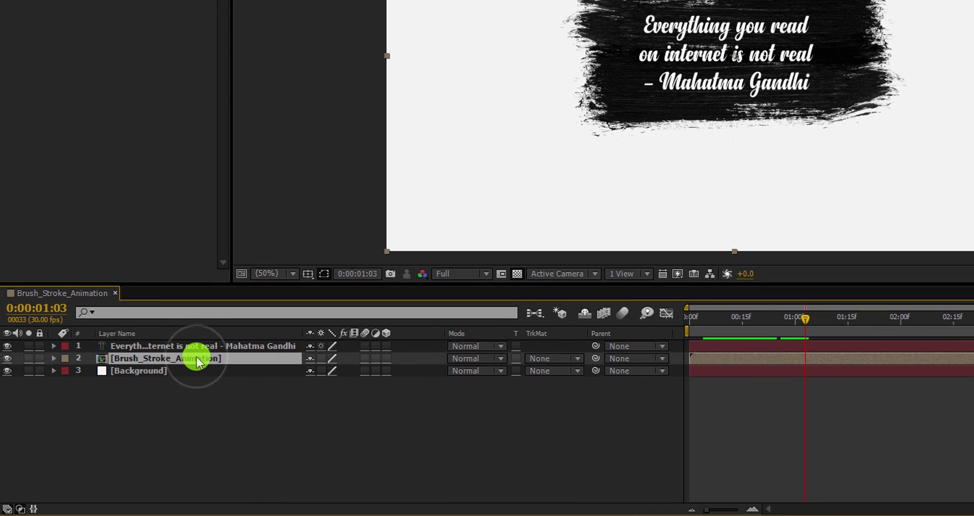
Duplicate Brush_Stroke_Animation as Brush_Stroke_Mask above the quote and set the quote's matte to its alpha
key(ctrl+d)
drag(198, 361, 197, 348)
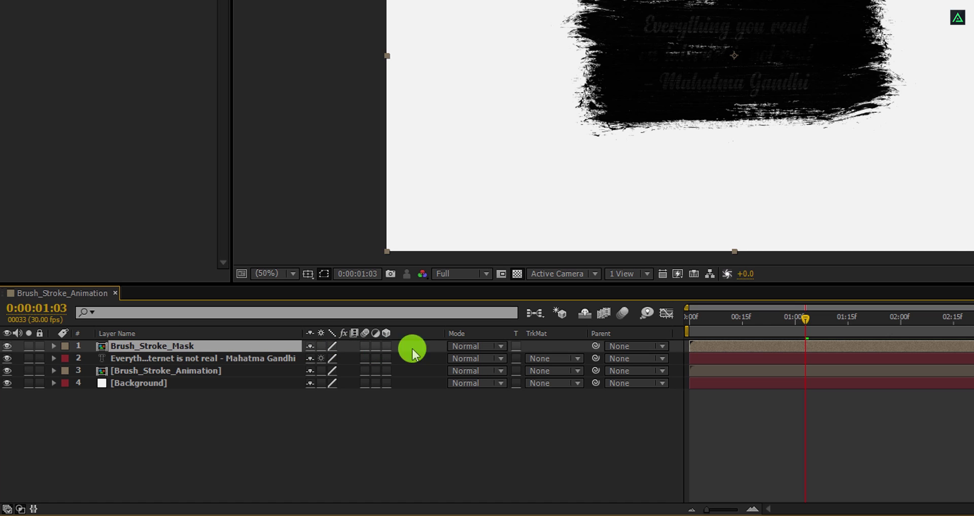
click(577, 361)
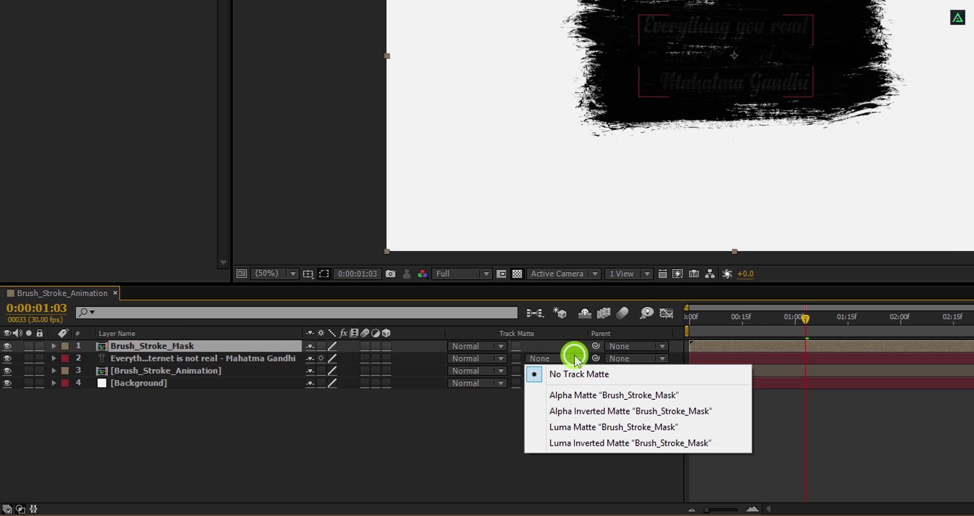
click(602, 395)
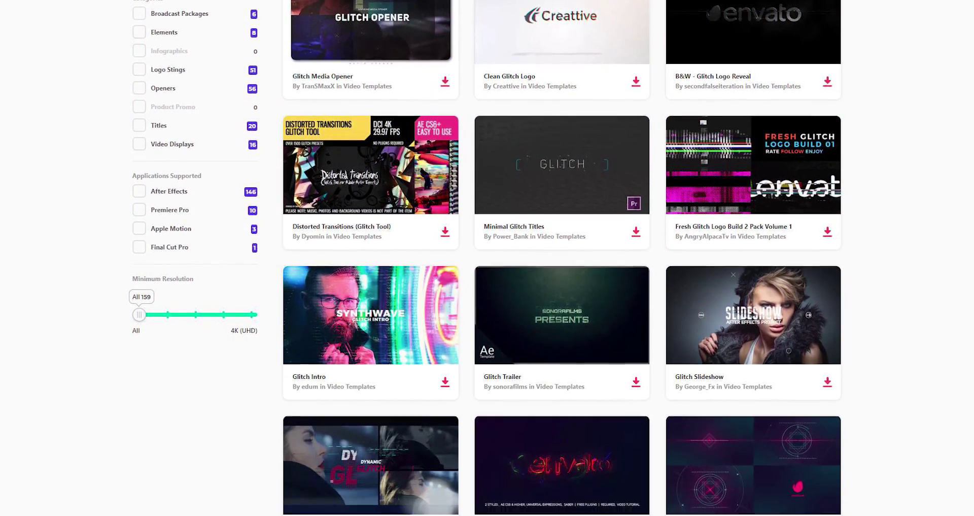
Scroll down the Envato Elements page to the Stock Video and Video Templates sections
scroll(422, 258, down, 6)
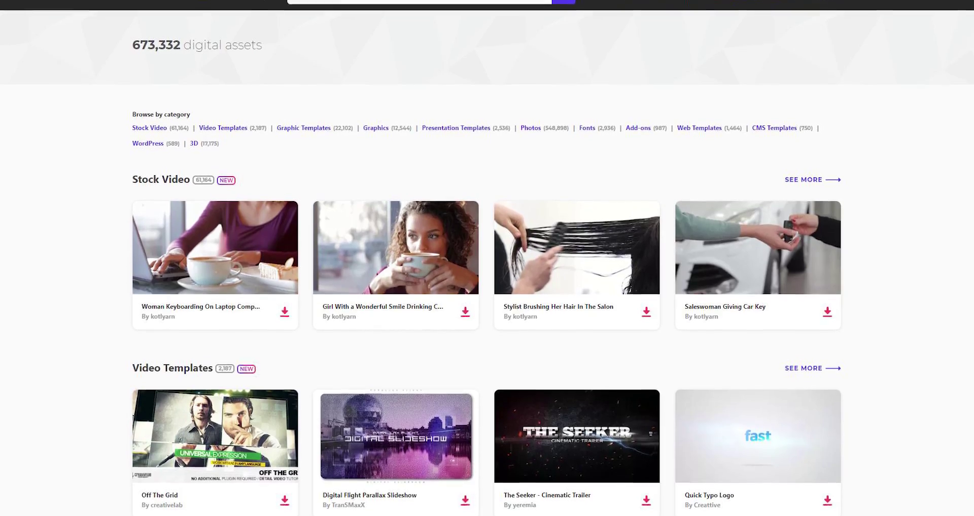
scroll(487, 258, down, 3)
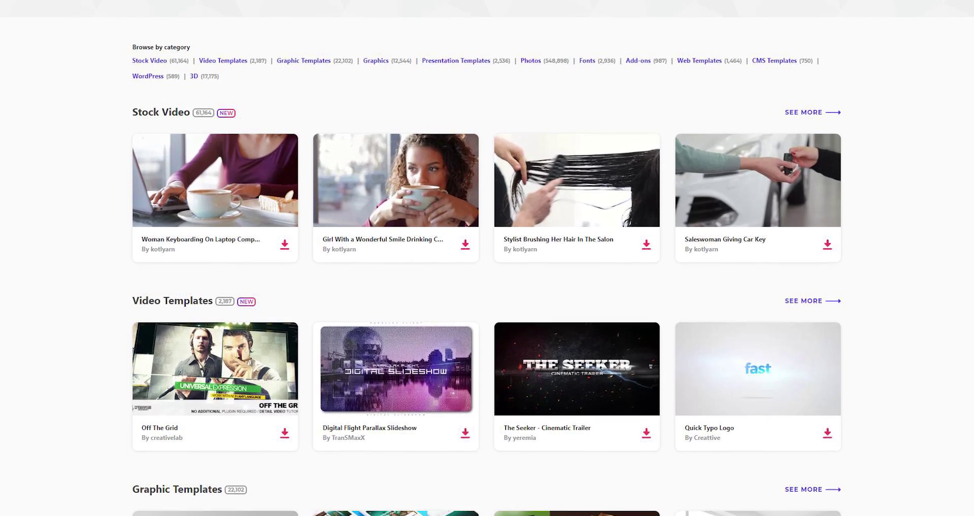
scroll(487, 258, down, 5)
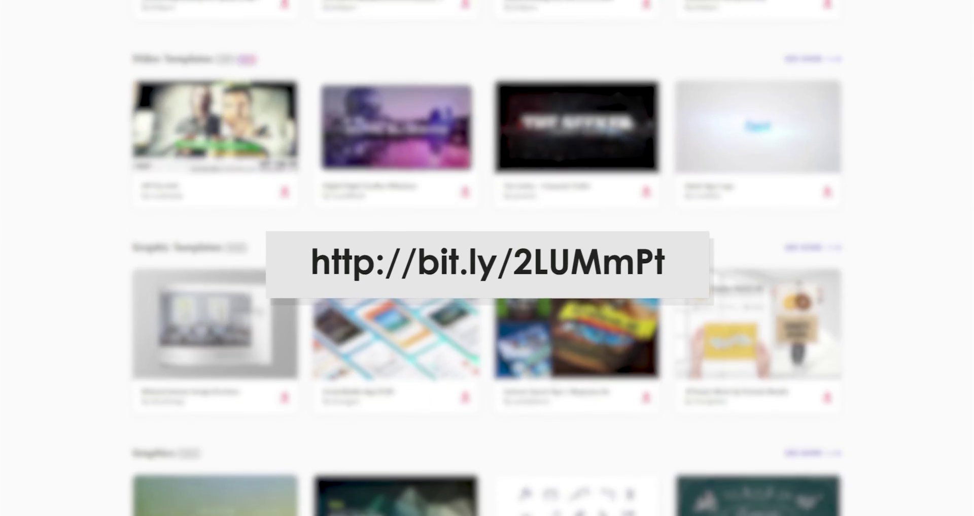